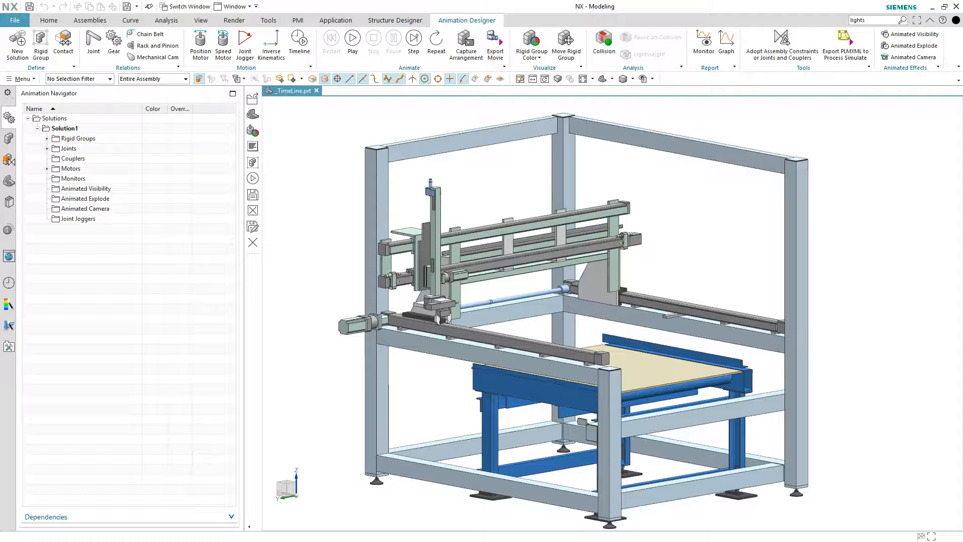
- Expand the whole animation solution tree and color the model by rigid group
right_click(117, 269)
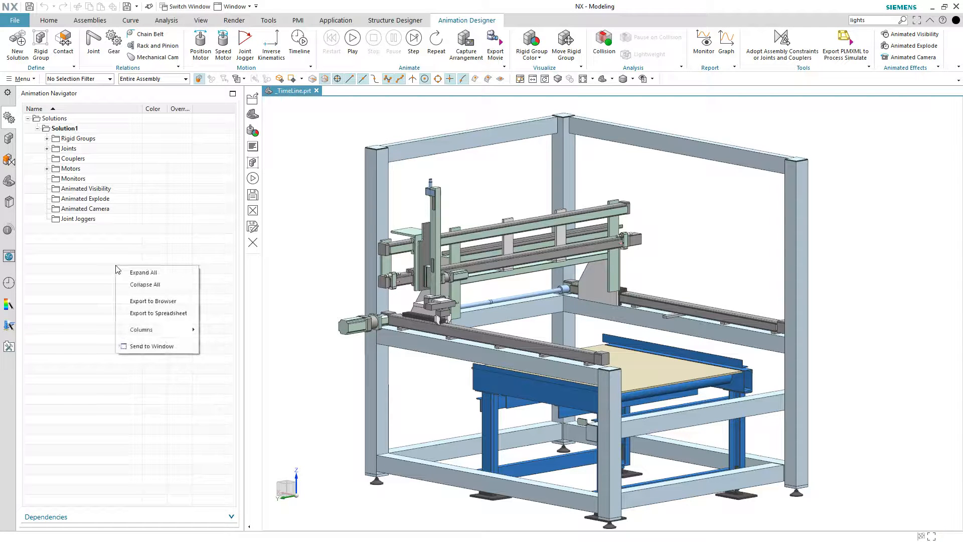
left_click(134, 272)
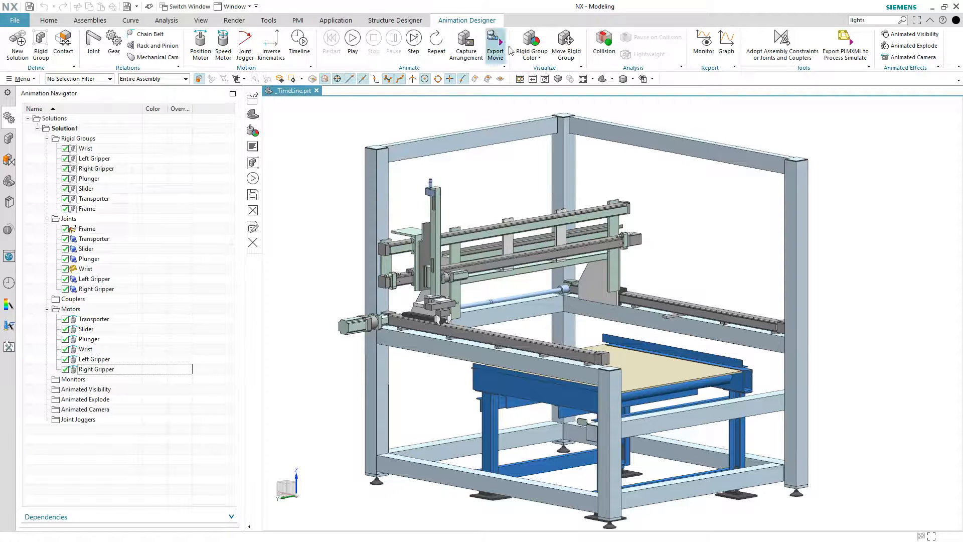
left_click(532, 40)
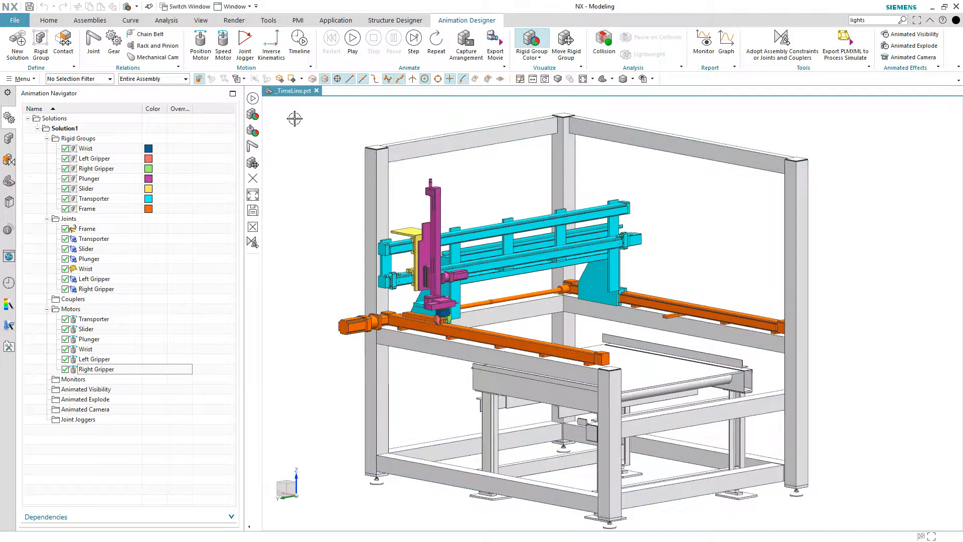
- Examine the colored rigid groups on the gantry up close, from the plunger and wrist down to the two gripper fingers
scroll(303, 116, "up", 3)
scroll(301, 118, "up", 5)
scroll(301, 119, "up", 5)
scroll(301, 118, "up", 5)
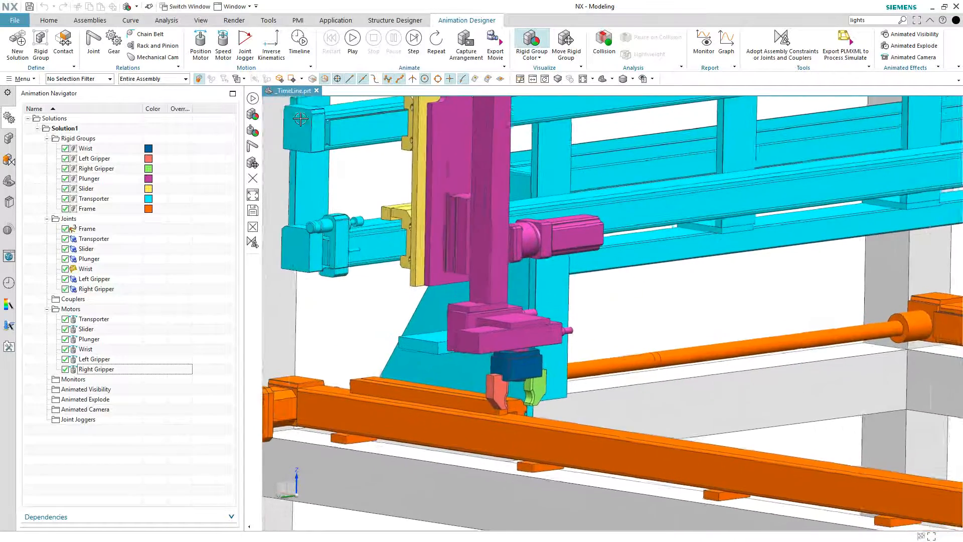
scroll(301, 118, "up", 5)
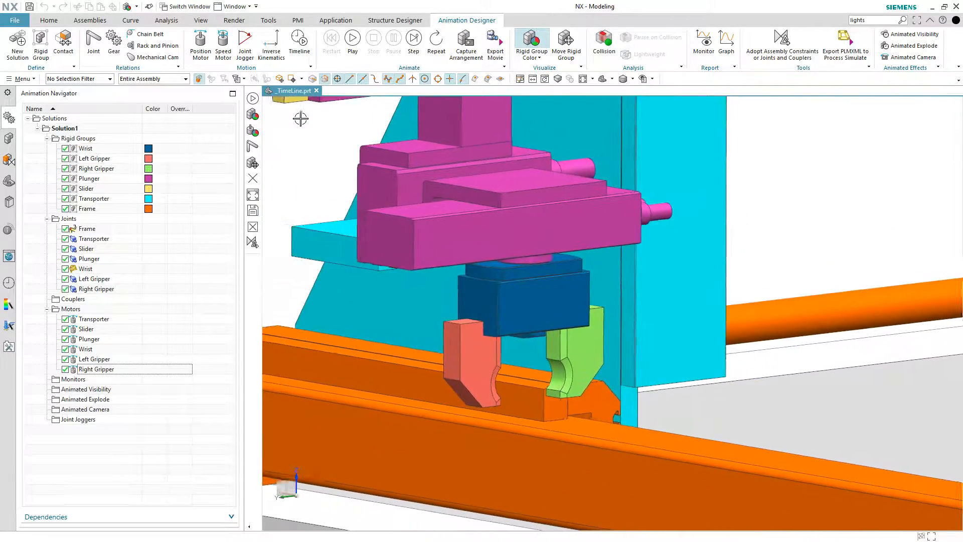
scroll(301, 119, "down", 4)
scroll(301, 118, "down", 6)
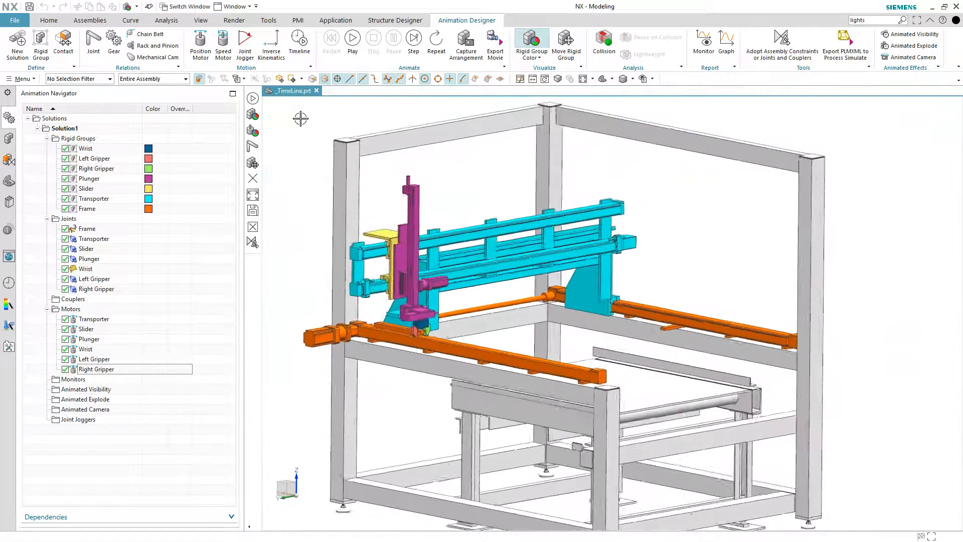
scroll(301, 119, "down", 2)
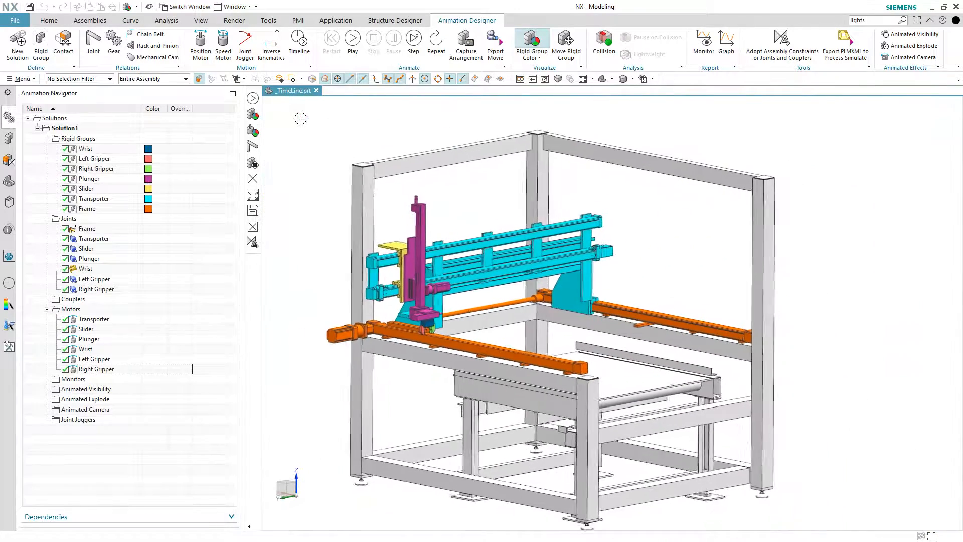
- Display all joint symbols in the model, examine those around the plunger, wrist and grippers, and hide them again
left_click(80, 219)
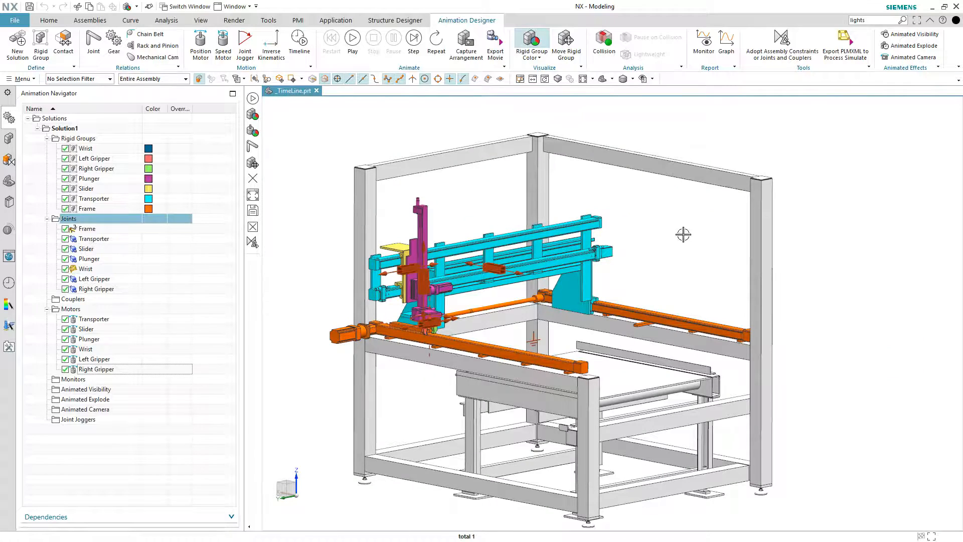
scroll(856, 187, "up", 5)
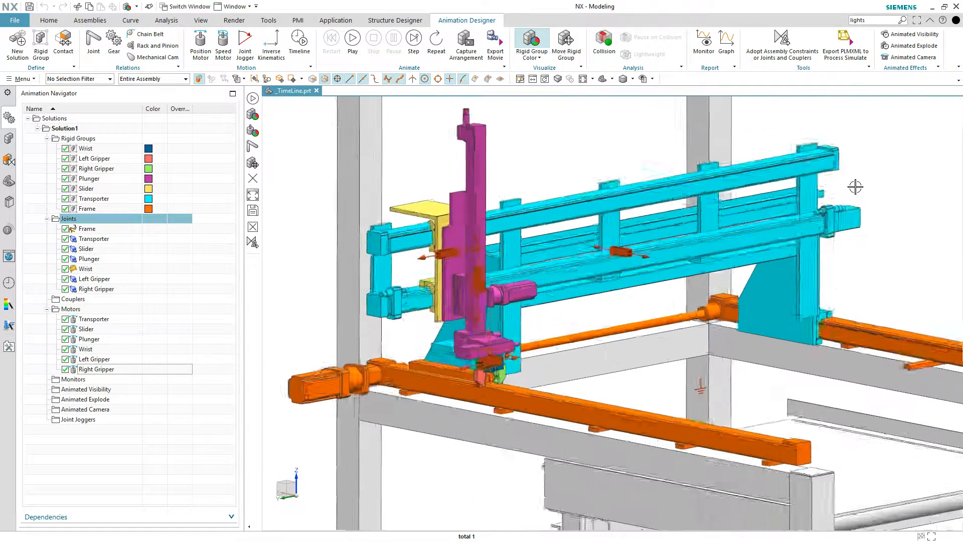
scroll(855, 187, "up", 5)
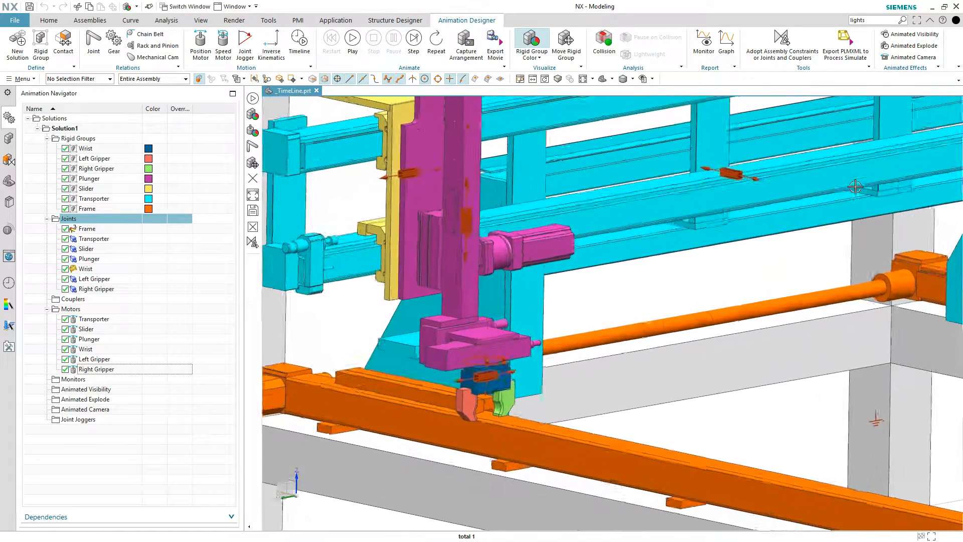
scroll(856, 187, "up", 6)
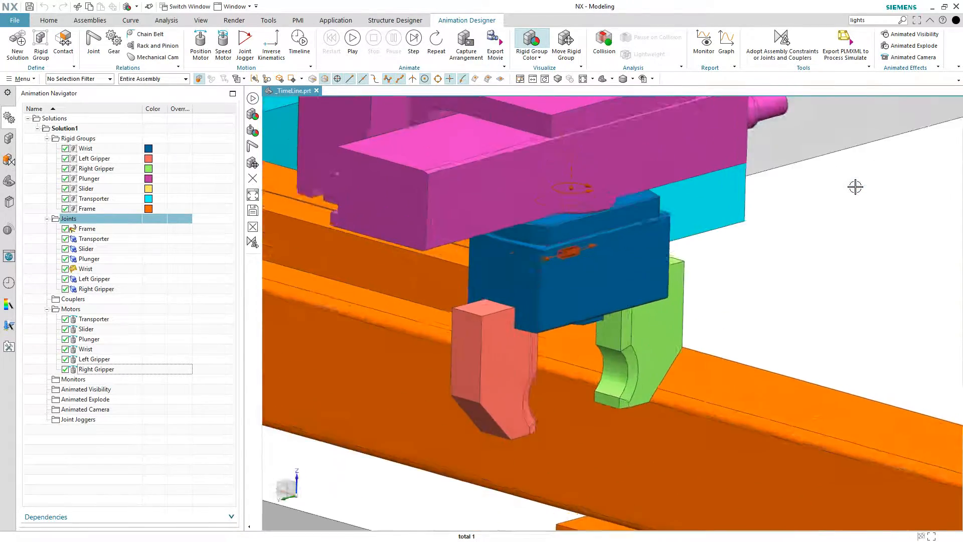
scroll(856, 187, "up", 4)
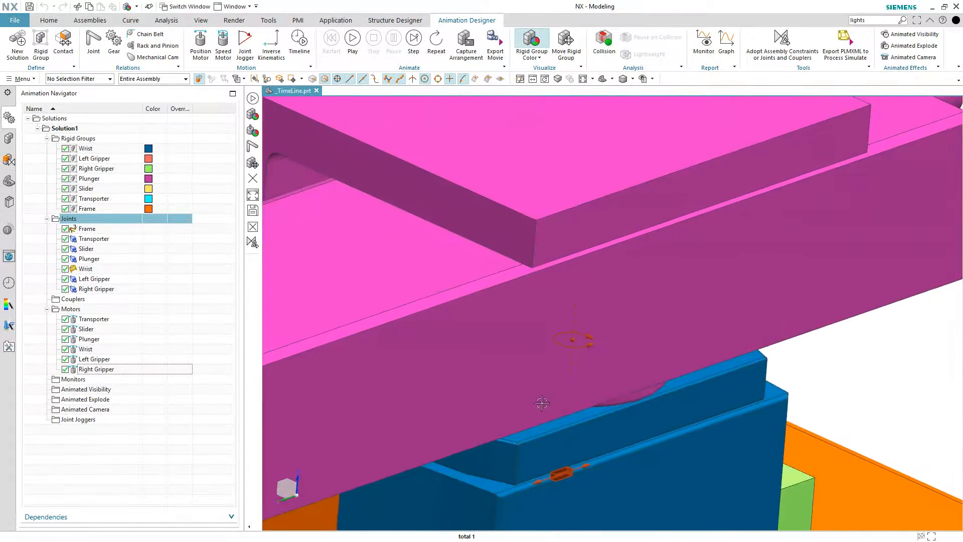
scroll(568, 346, "up", 3)
scroll(569, 344, "down", 8)
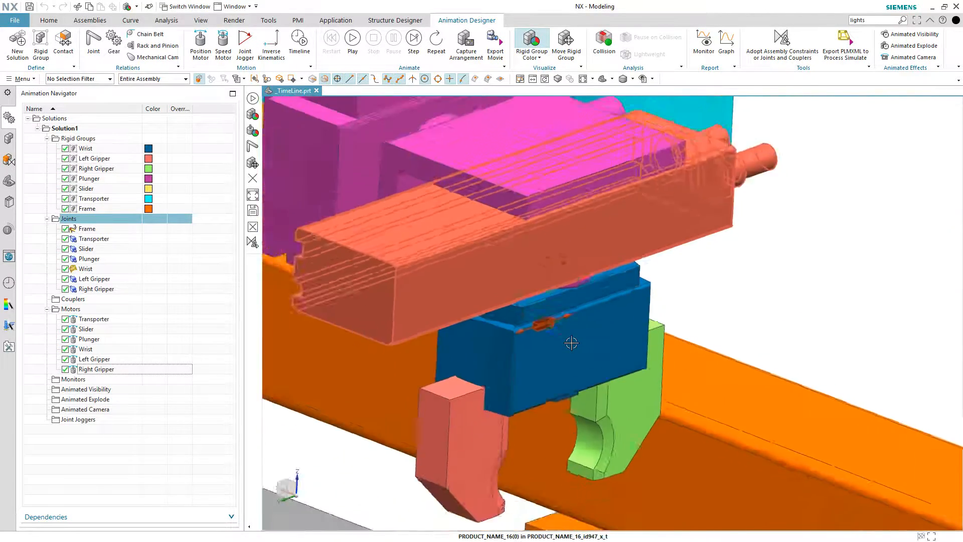
scroll(572, 342, "down", 10)
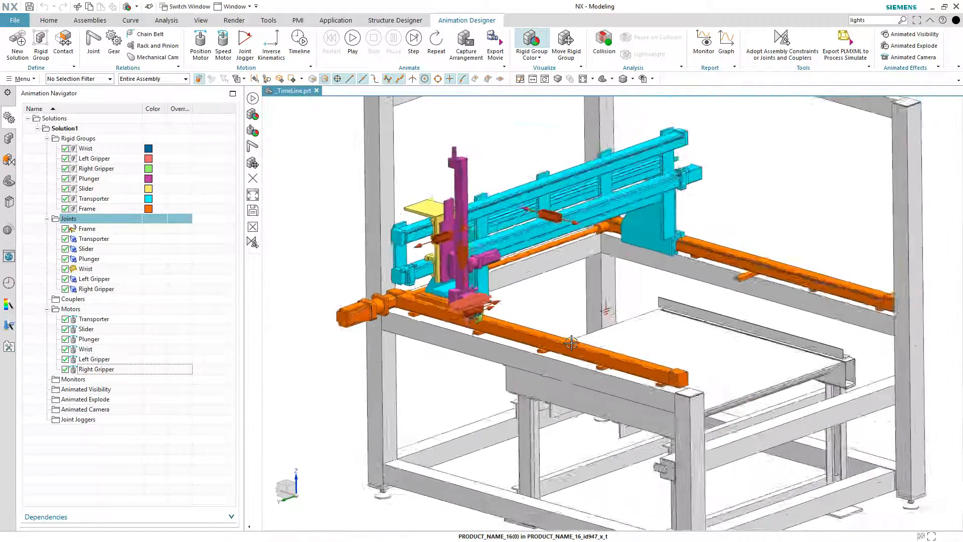
left_click(382, 219)
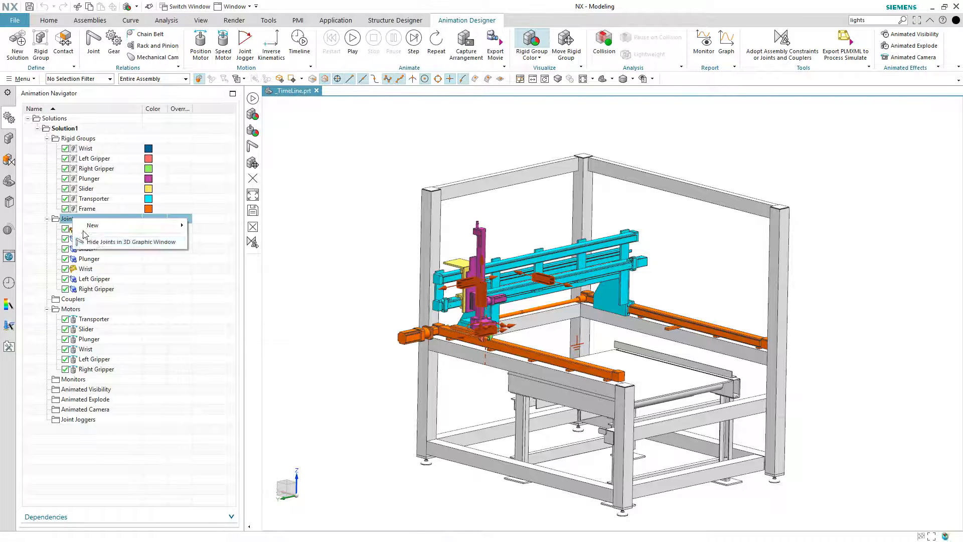
left_click(72, 221)
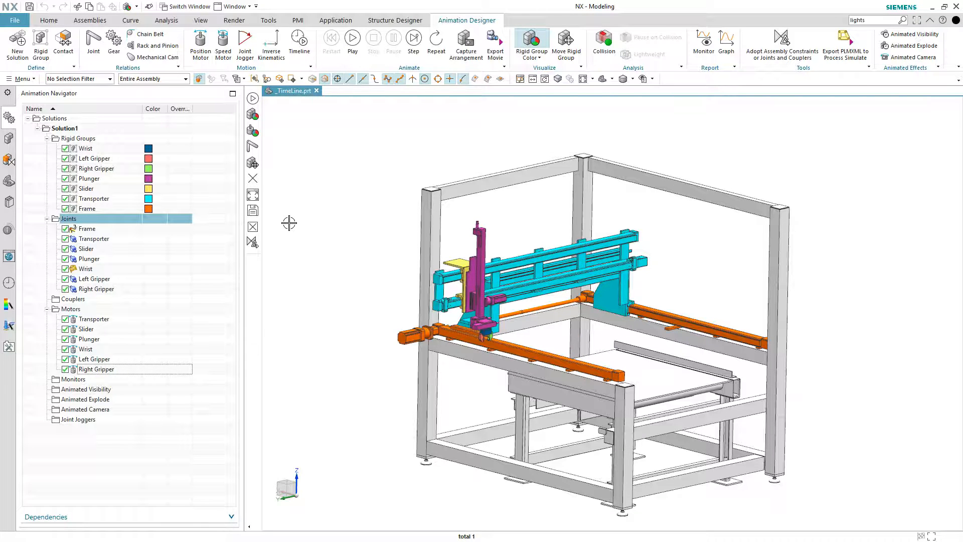
- Play the animation once and switch the model coloring from rigid groups to Motor Color
left_click(353, 40)
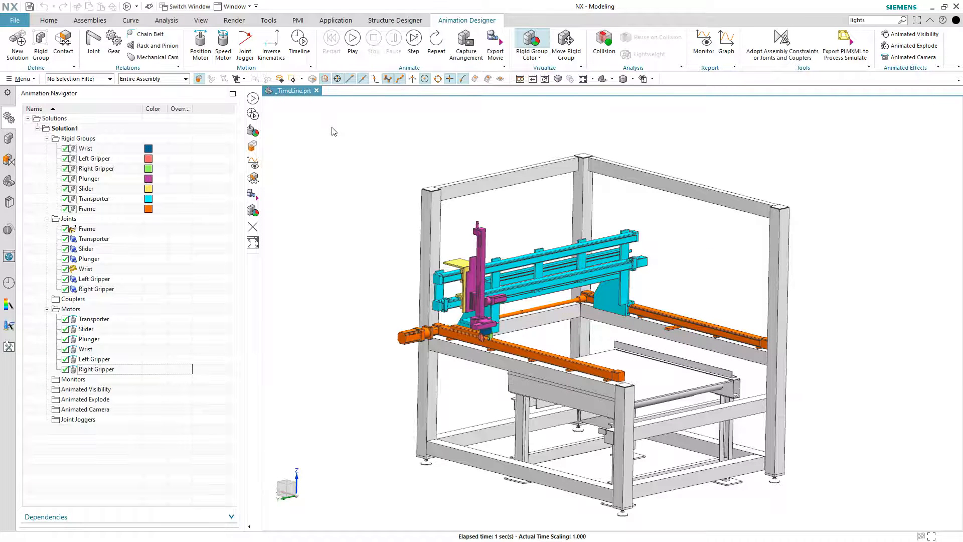
left_click(540, 57)
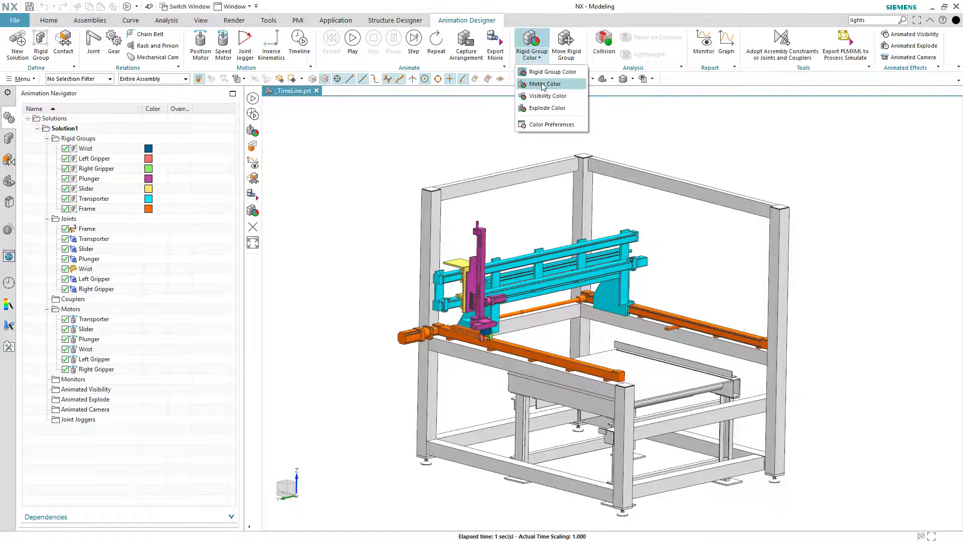
left_click(545, 84)
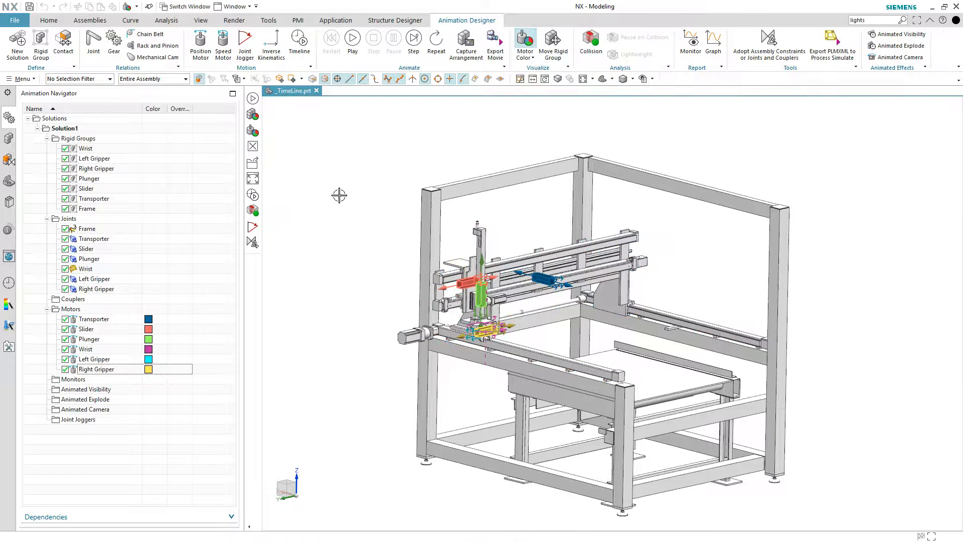
scroll(339, 195, "up", 6)
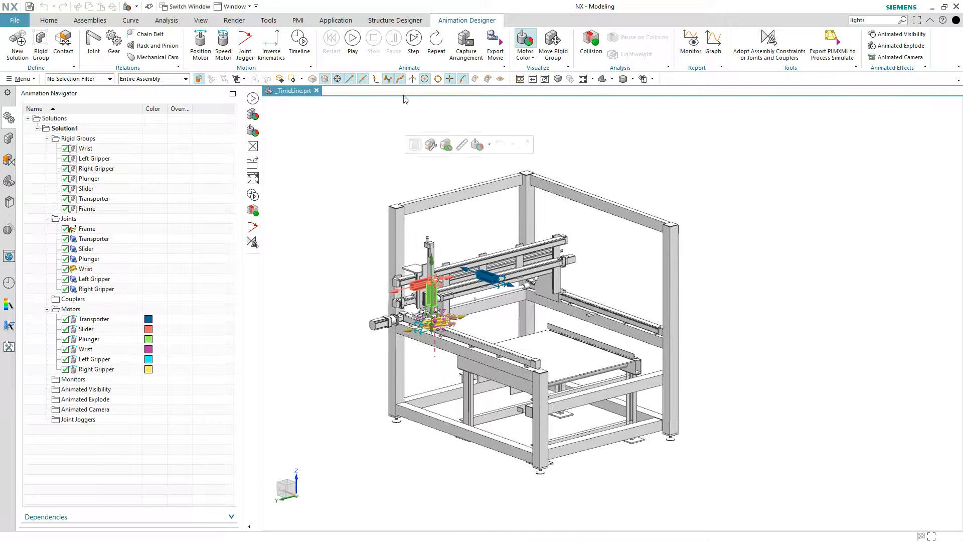
- Replay the animation in the current view and from a straight-on view, and return to the trimetric view
left_click(353, 41)
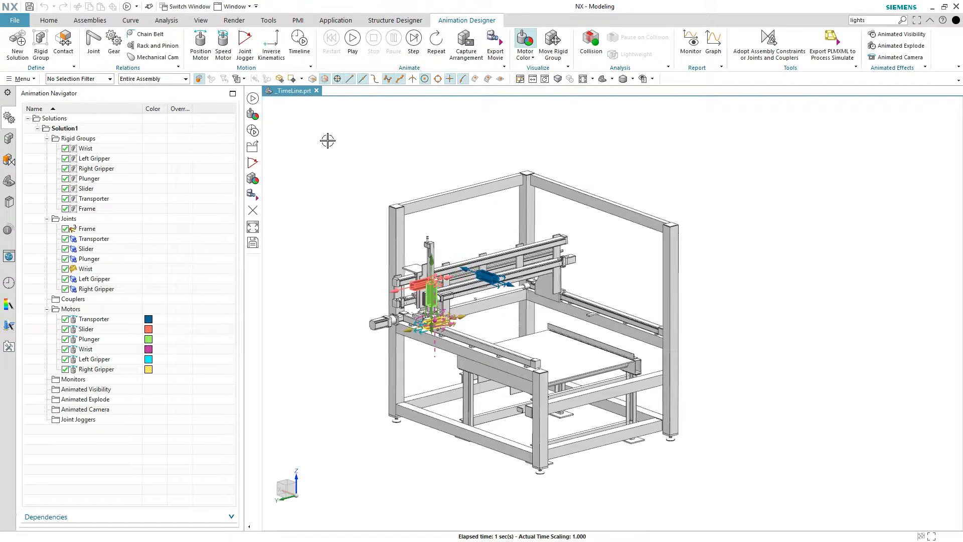
key("F8")
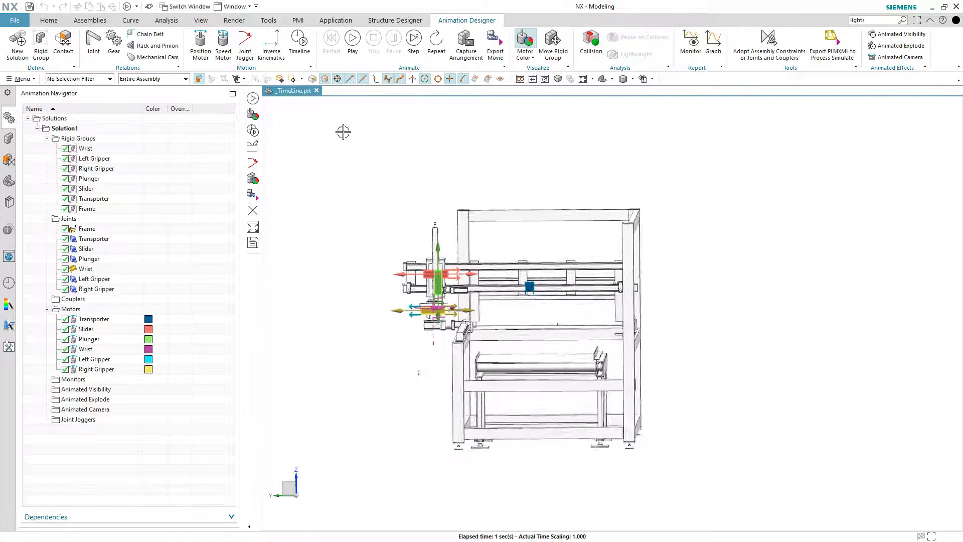
left_click(352, 50)
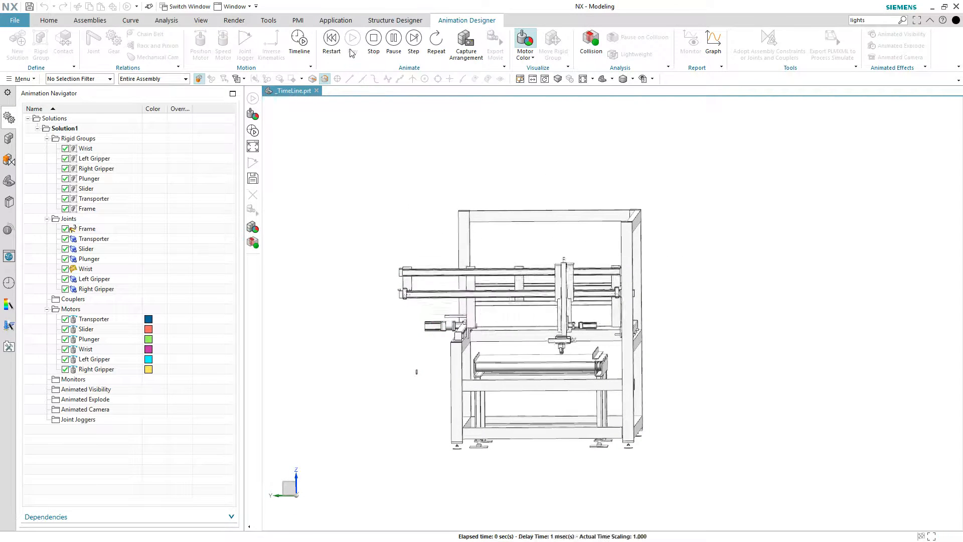
key("Home")
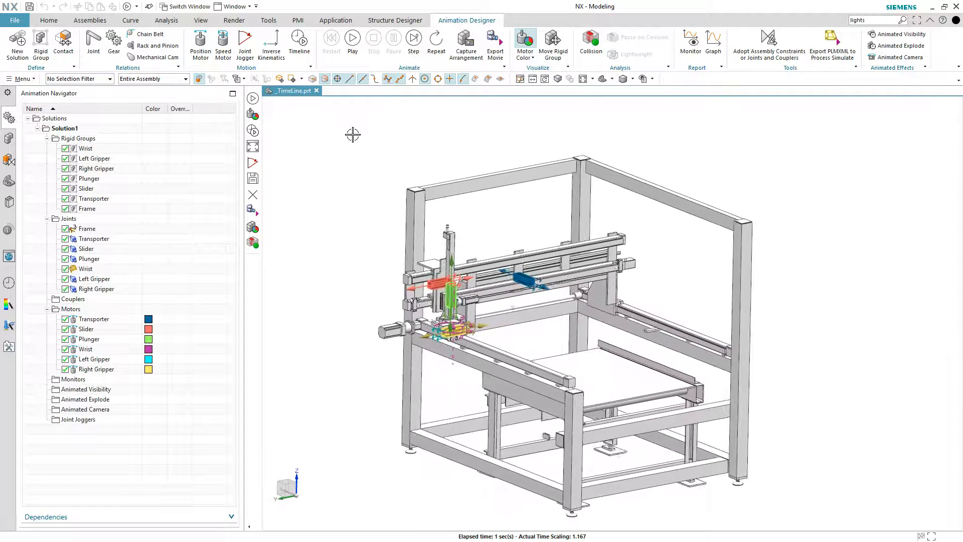
- Open the animation Timeline and inspect the motor details of the Plunge bar in the Plunger row
left_click(301, 43)
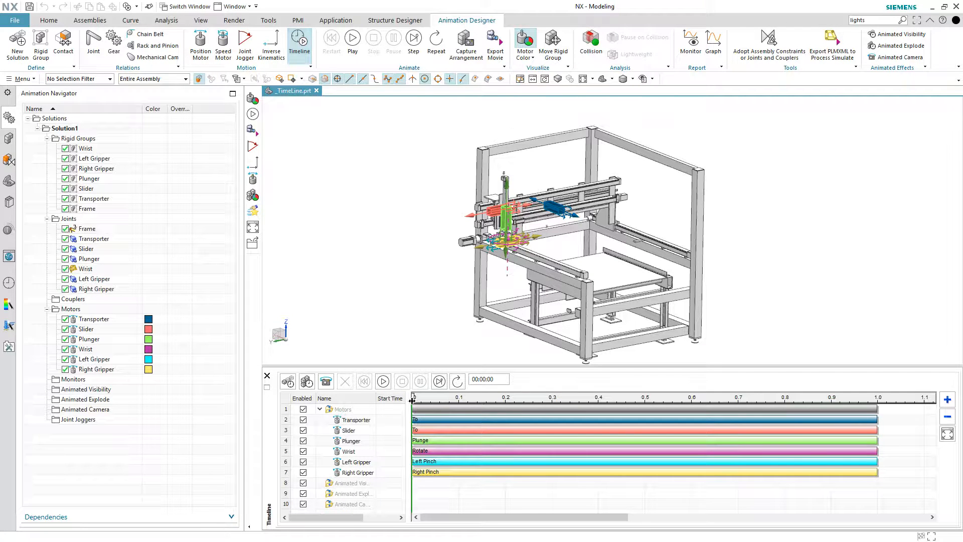
left_click_drag(413, 397, 406, 424)
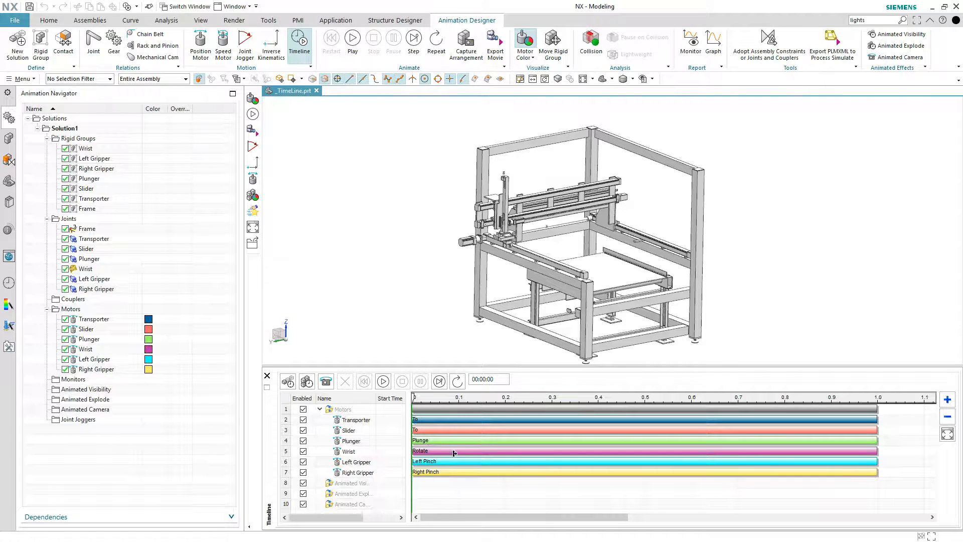
mouse_move(451, 441)
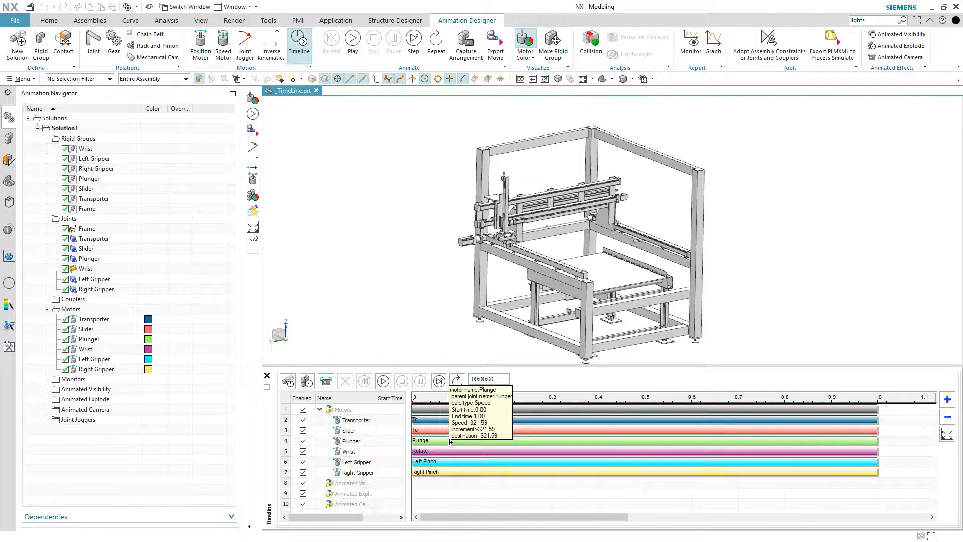
- Turn motor coloring off, highlight the Slider motor in the model and timeline, and turn motor coloring back on
left_click(530, 38)
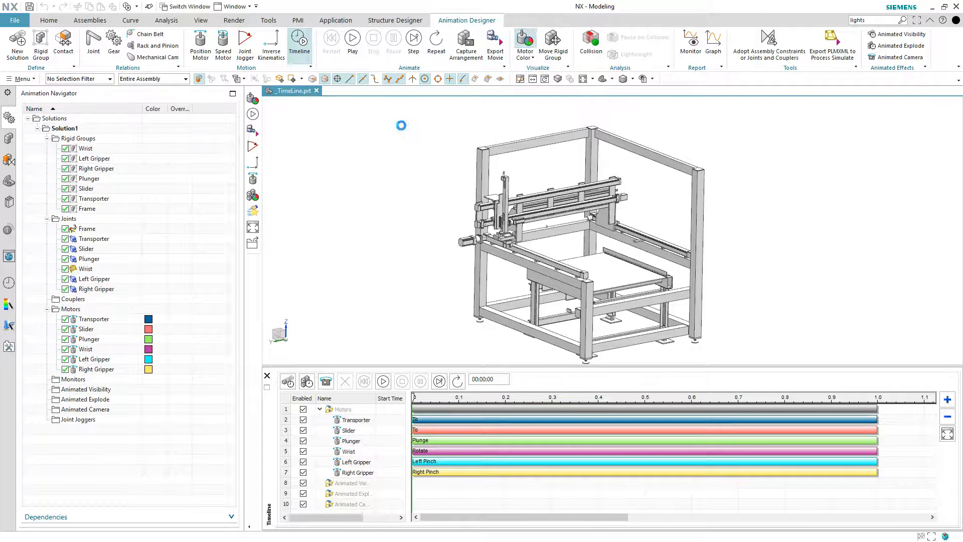
left_click(89, 329)
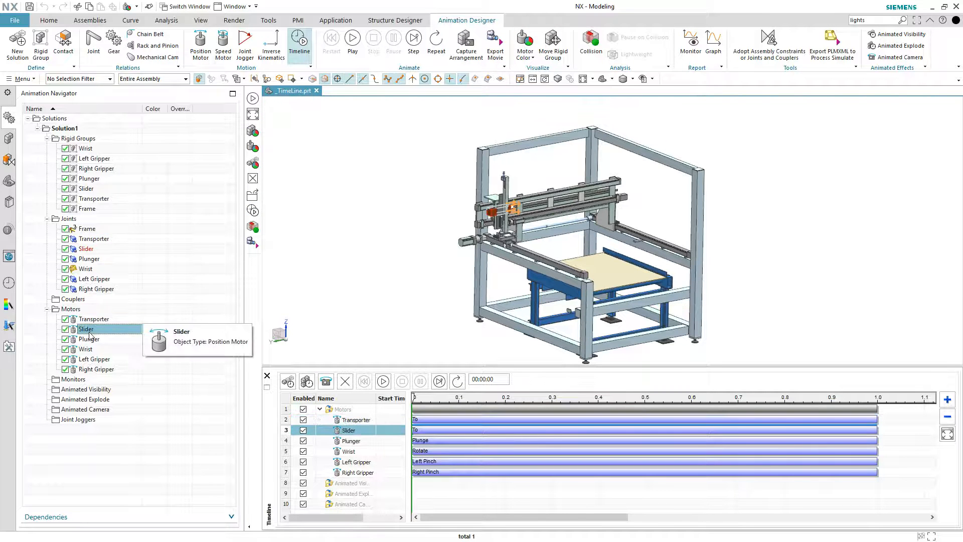
left_click(77, 309)
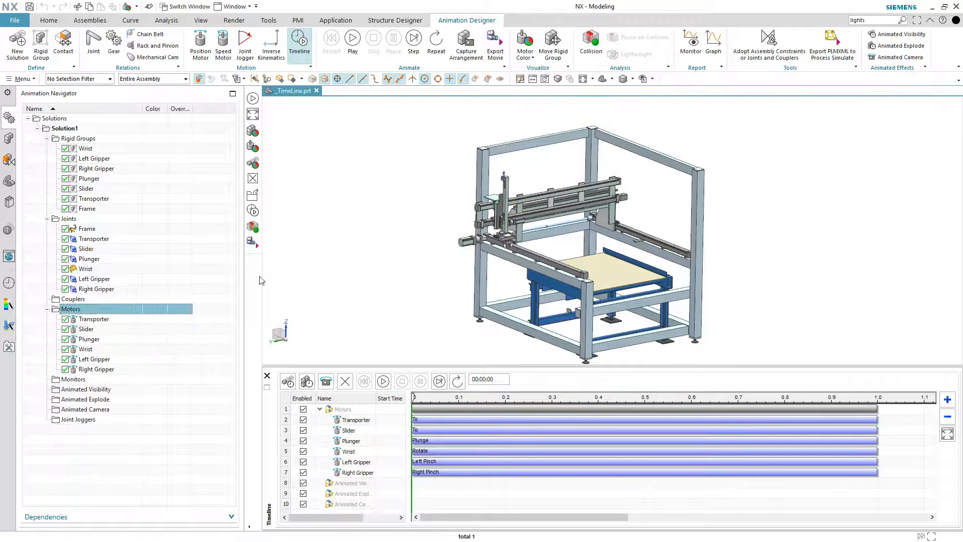
left_click(357, 247)
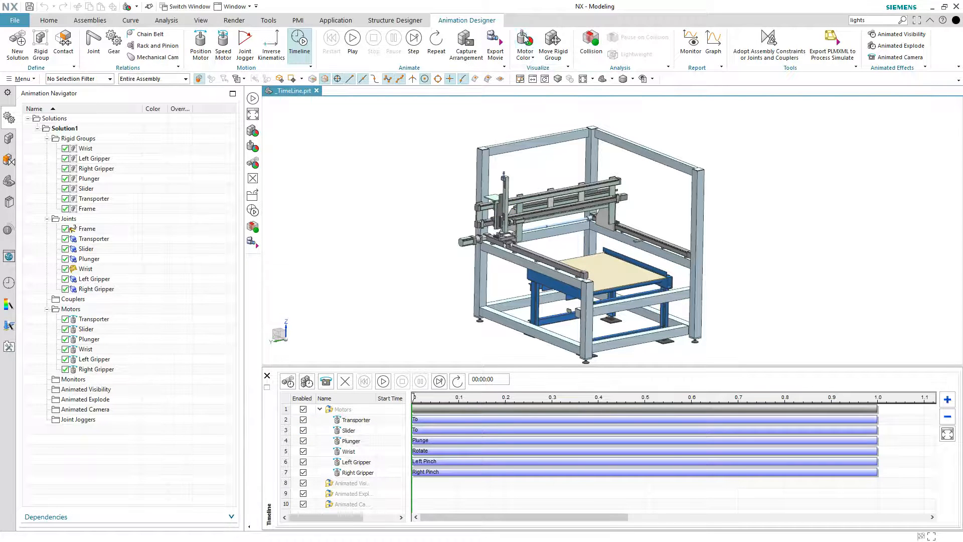
left_click(523, 35)
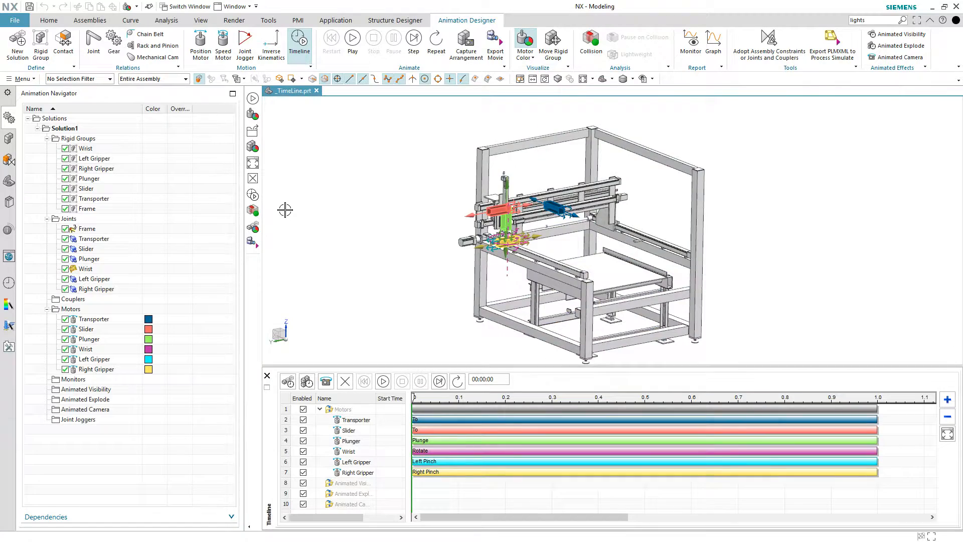
- Examine the colored motor symbols around the slider, plunger and grippers against their matching timeline bars
scroll(285, 209, "up", 5)
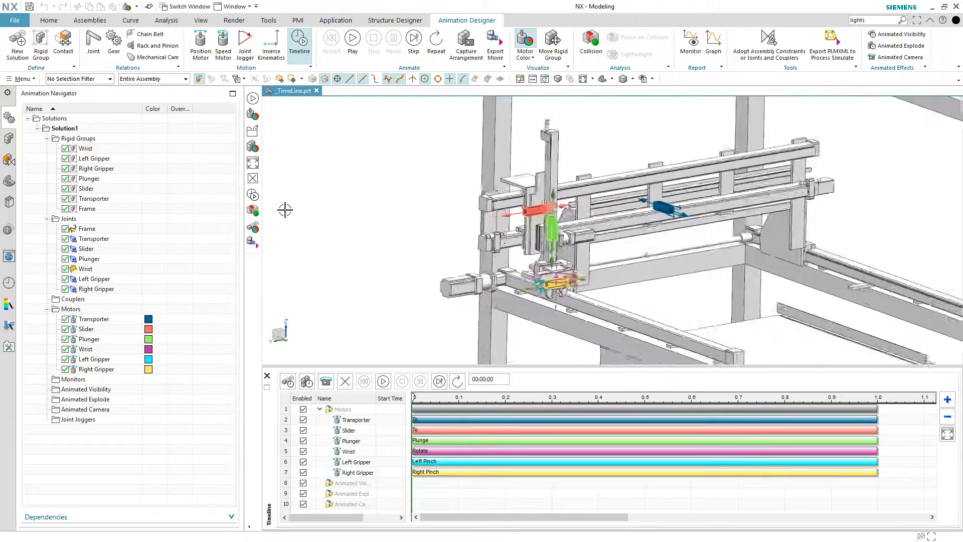
scroll(285, 210, "up", 4)
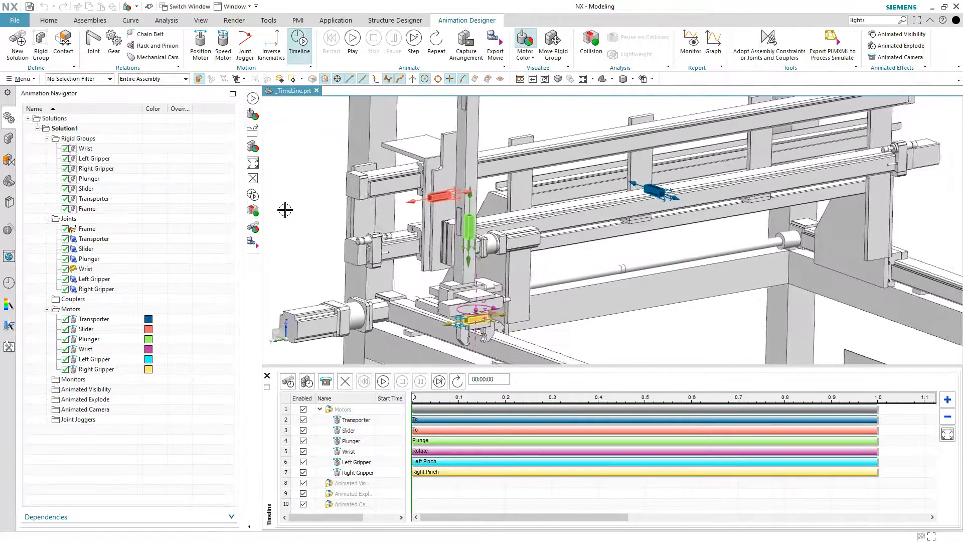
scroll(285, 210, "down", 6)
scroll(285, 210, "down", 2)
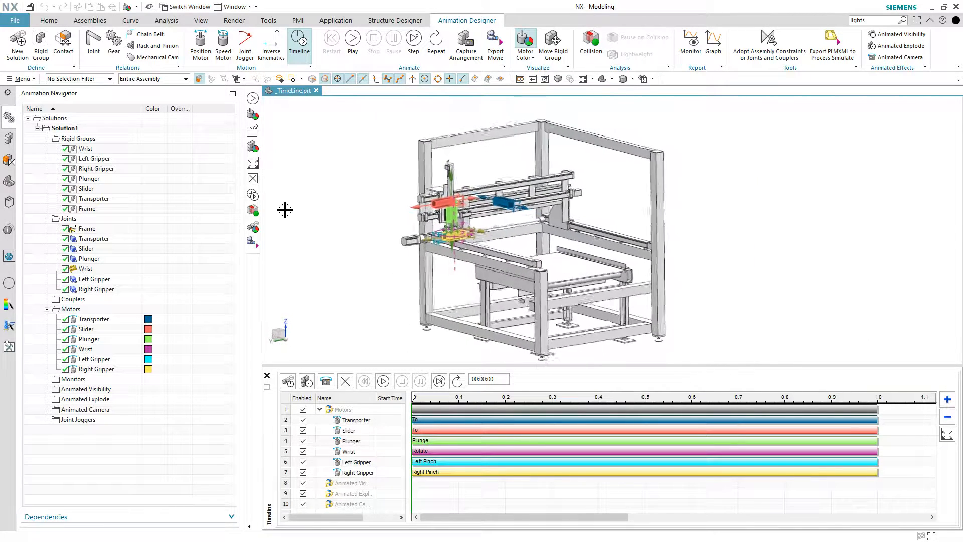
- Zoom the timeline in and out, scroll along it, and fit the motion bars to the timeline view
scroll(285, 210, "up", 1)
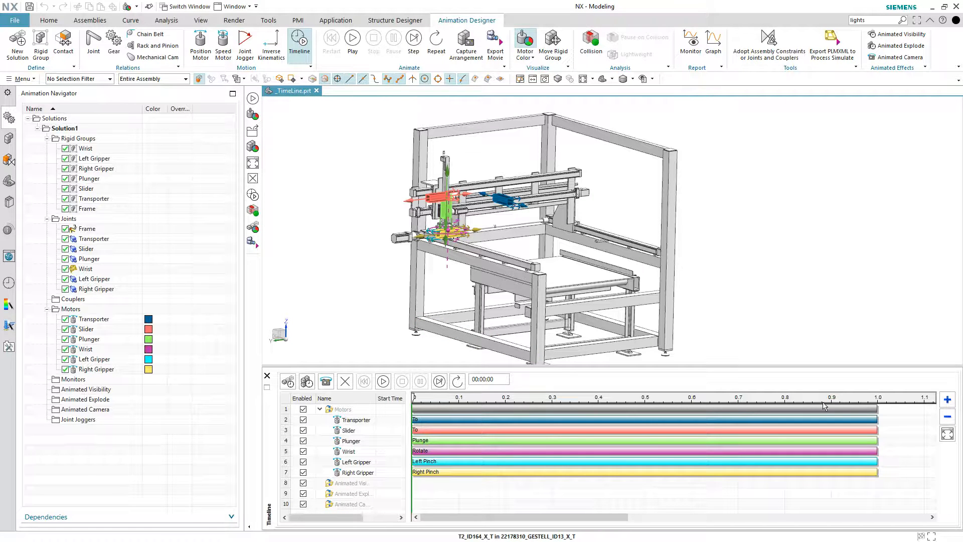
left_click(948, 400)
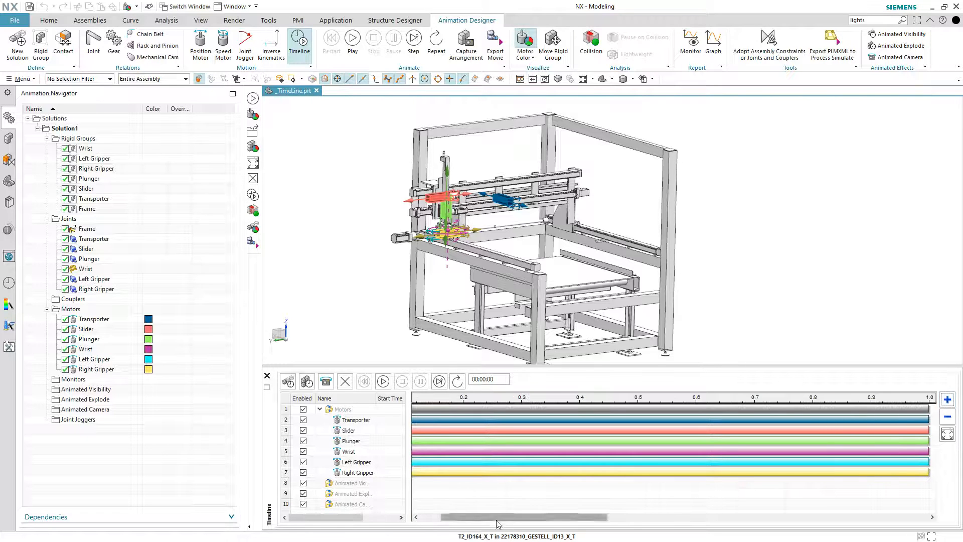
left_click(948, 400)
left_click_drag(466, 518, 493, 520)
left_click(948, 417)
left_click(949, 417)
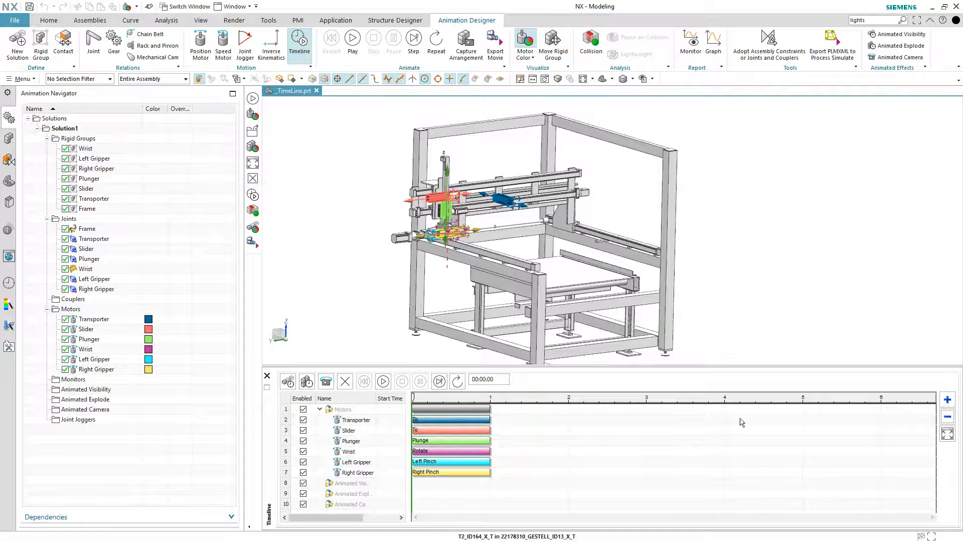
left_click(947, 436)
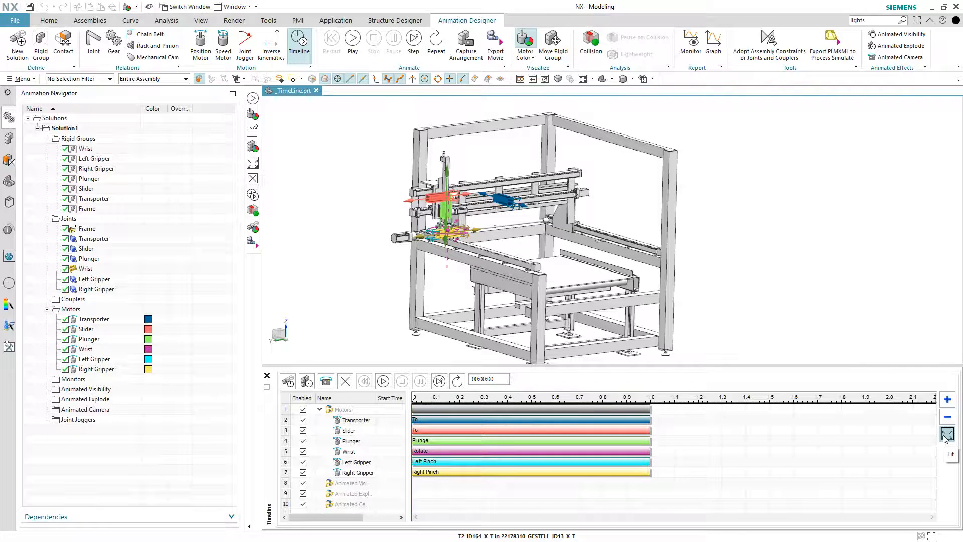
- Check the Transporter bar's editing options before and after moving the time marker to about 0.6 s, without applying any
right_click(521, 421)
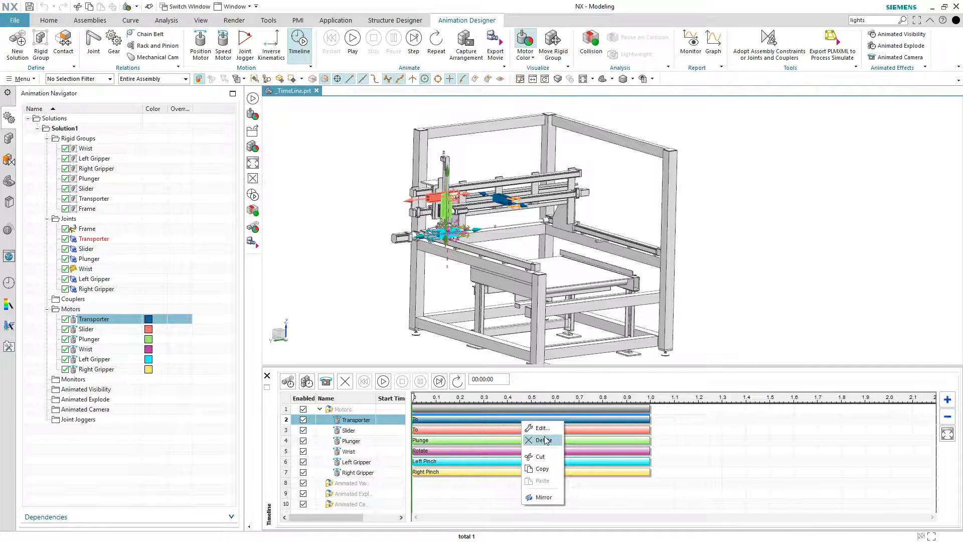
left_click(540, 499)
left_click(456, 398)
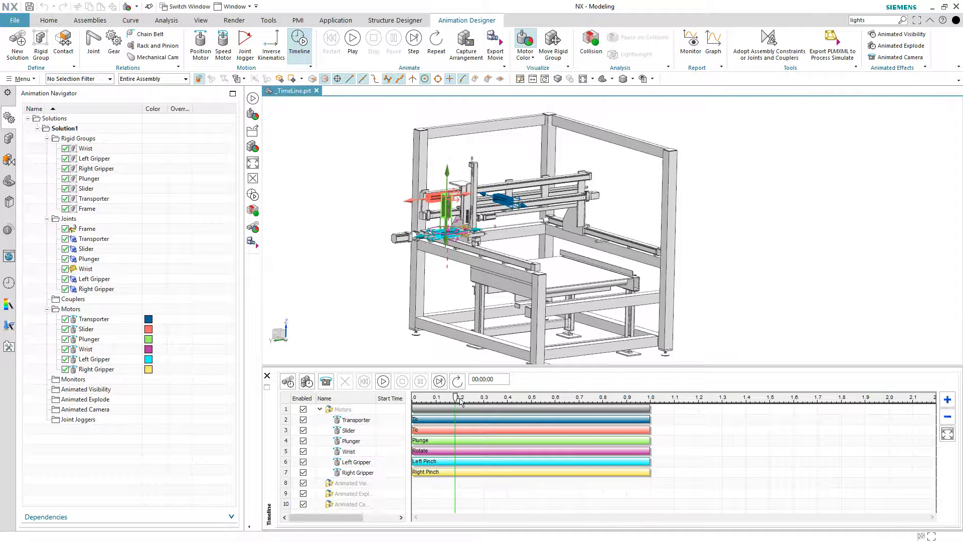
left_click(453, 401)
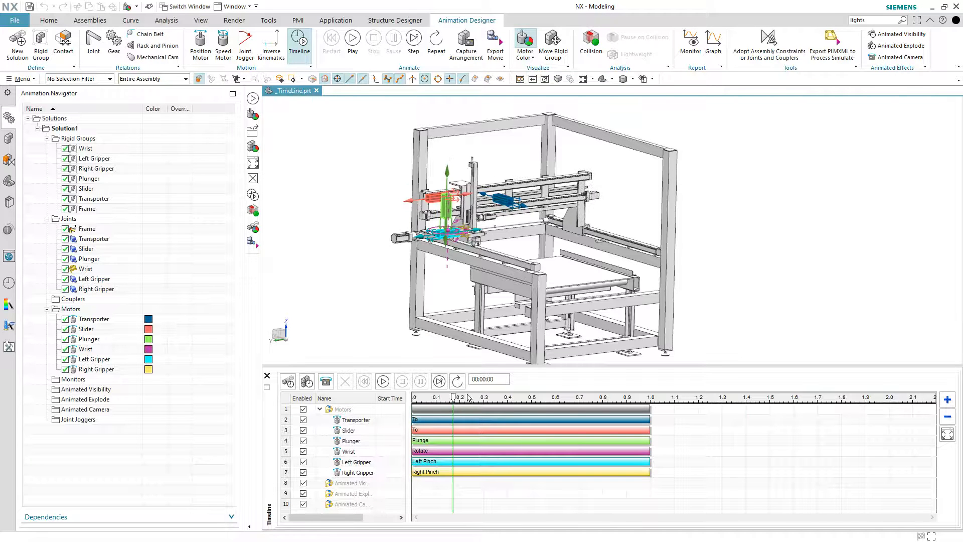
left_click(560, 398)
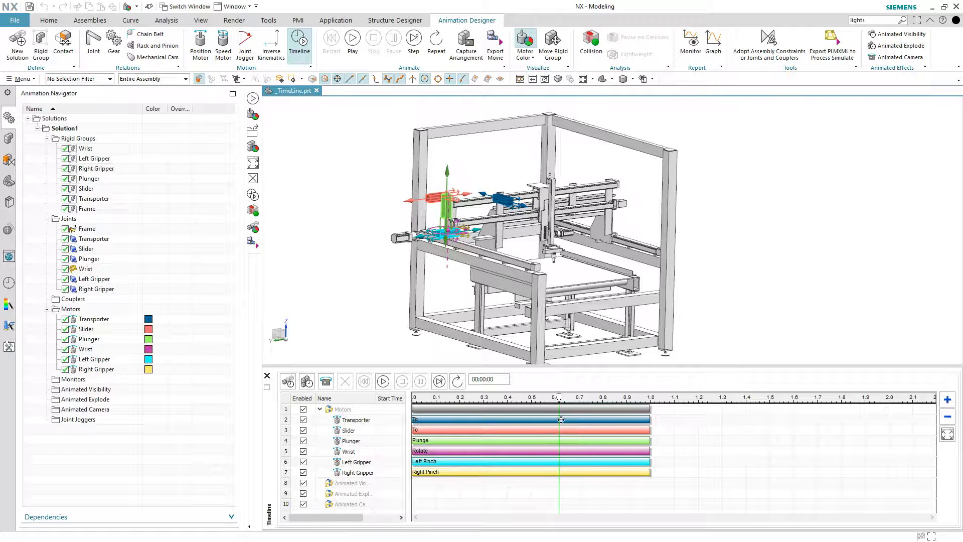
right_click(561, 419)
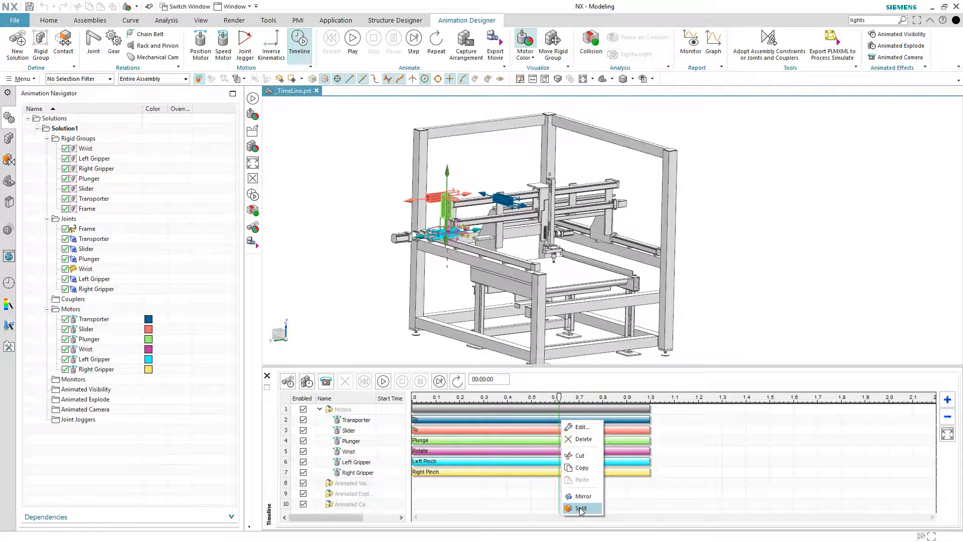
left_click(518, 509)
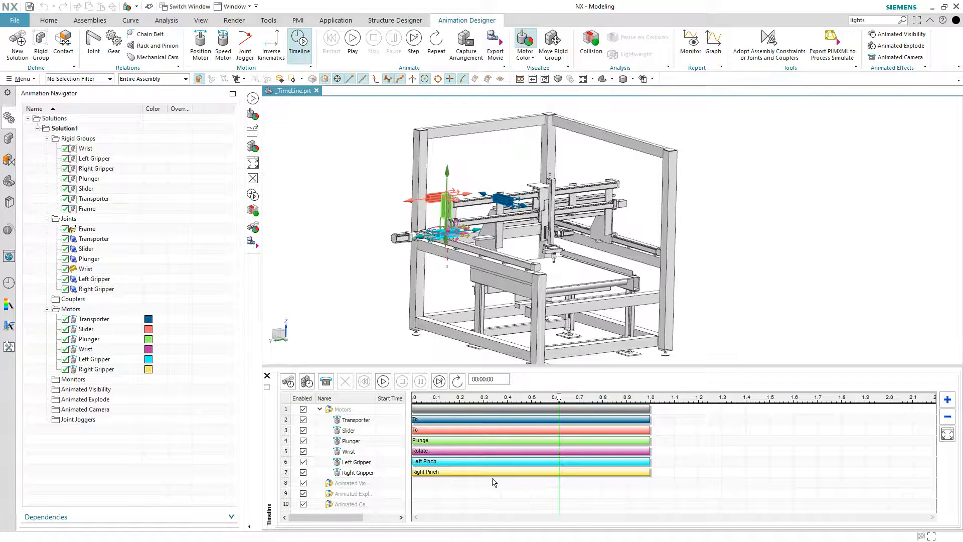
- Try moving the Right Pinch bar to start at about 1.6 s and shortening it, and restore it to 0–1 s
left_click_drag(506, 475, 777, 475)
left_click_drag(685, 475, 804, 474)
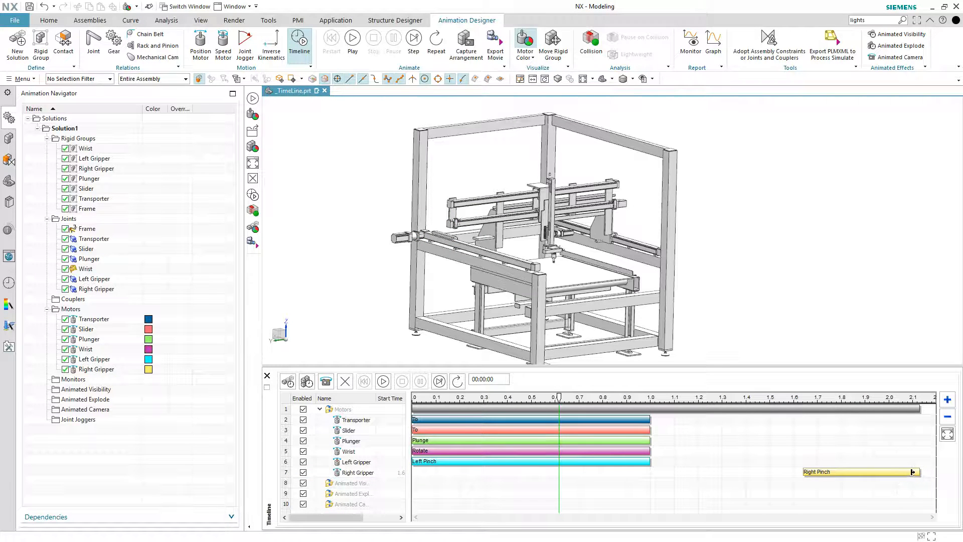
left_click_drag(919, 471, 412, 473)
left_click_drag(570, 472, 651, 473)
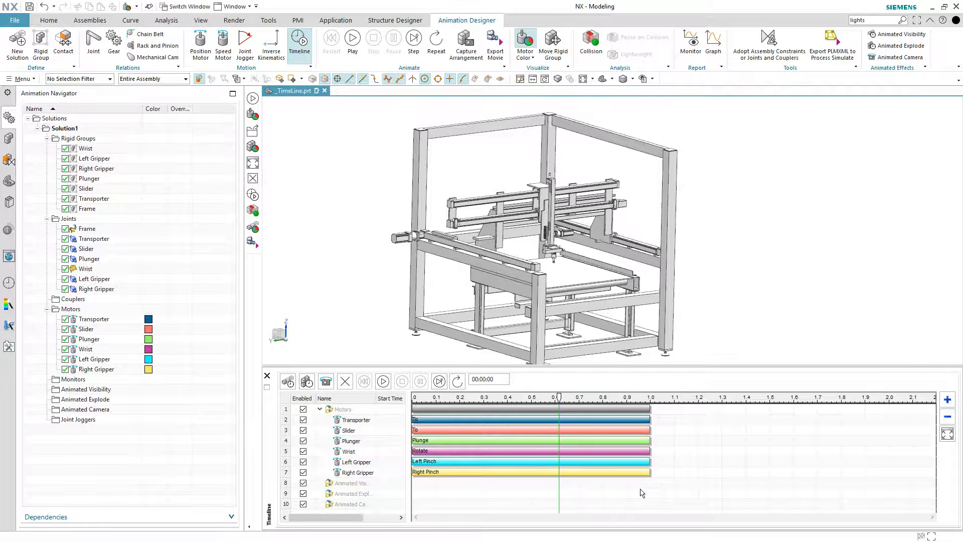
- Review the position motor settings behind the Right Pinch bar, accept them as they are, and play the animation
double_click(501, 472)
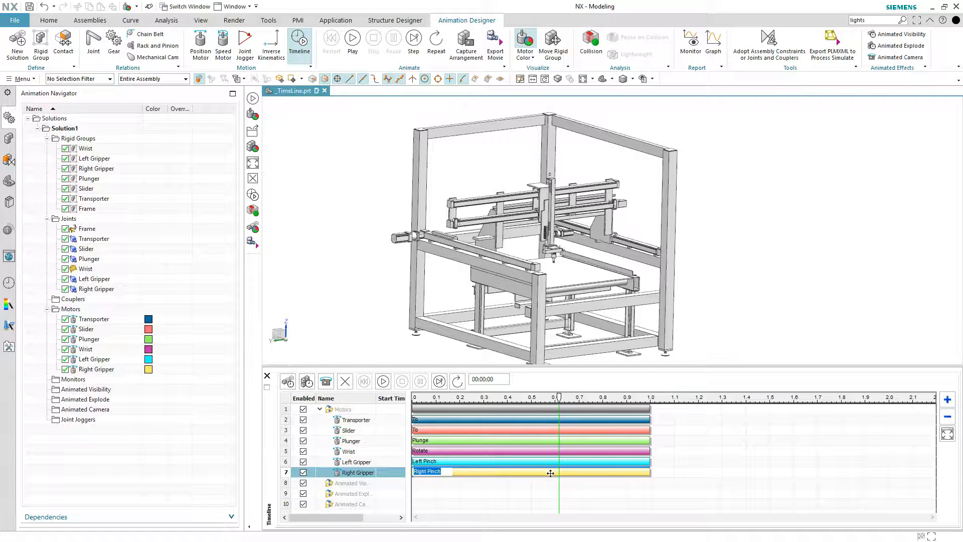
right_click(508, 472)
left_click(526, 384)
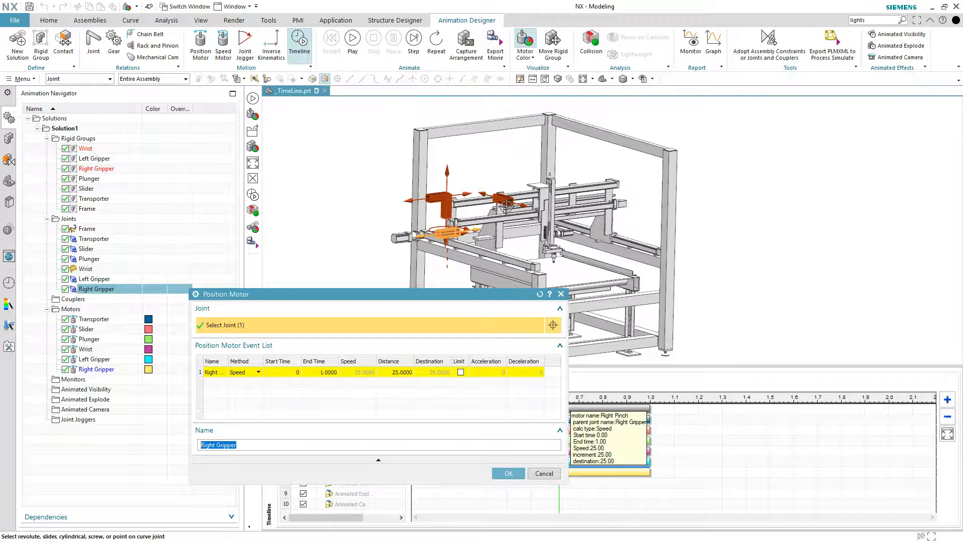
left_click(508, 472)
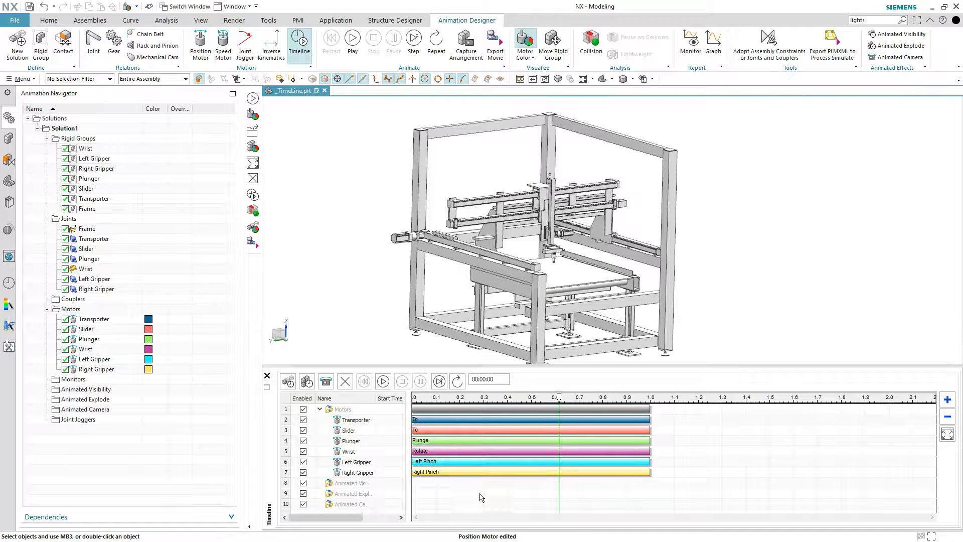
left_click(353, 40)
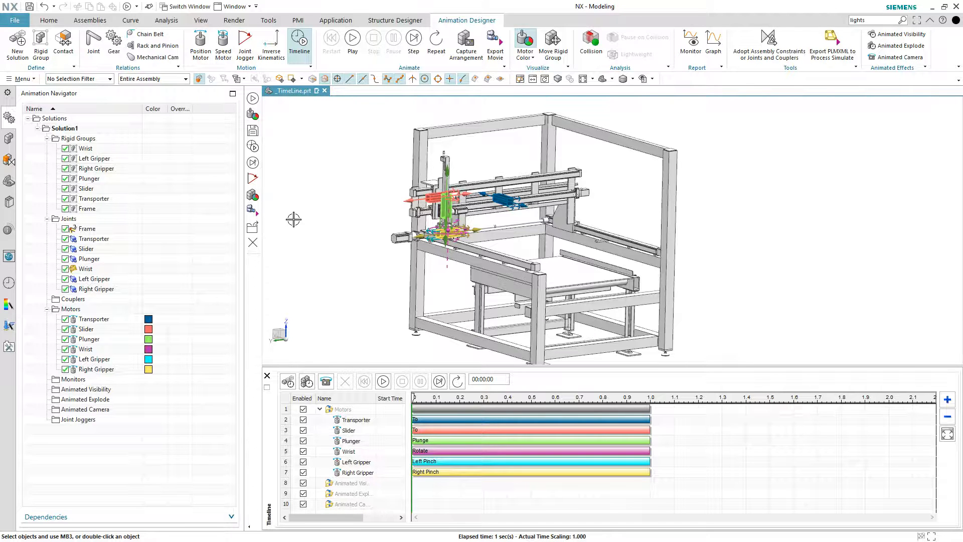
- Stagger the motor bars so Transporter starts at 1 s, Plunger at 2 s and Wrist at 3 s
left_click(948, 417)
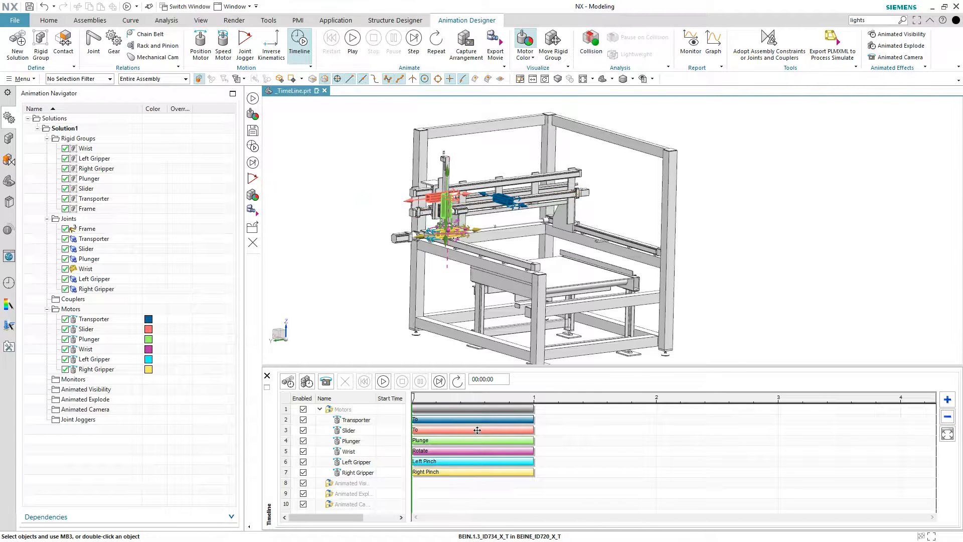
left_click_drag(471, 419, 593, 420)
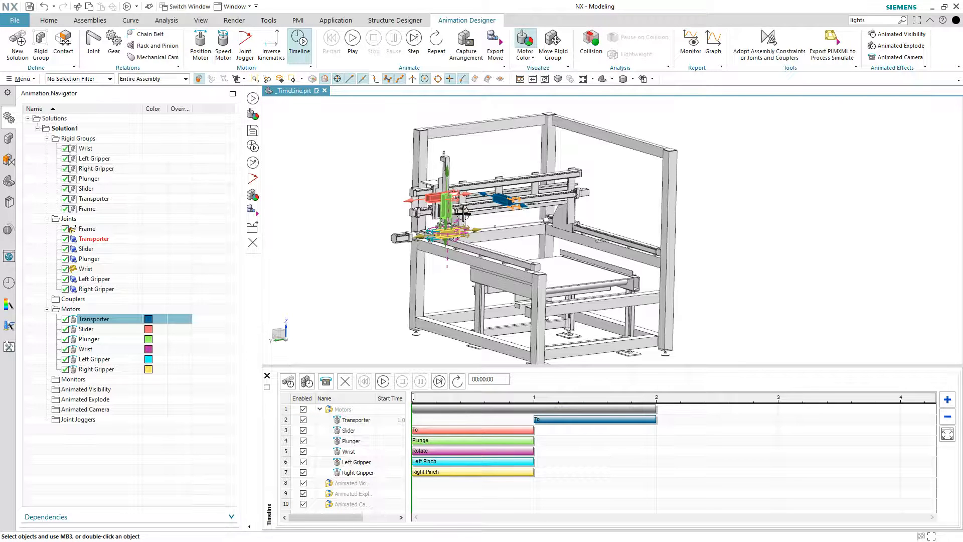
left_click_drag(462, 443, 715, 448)
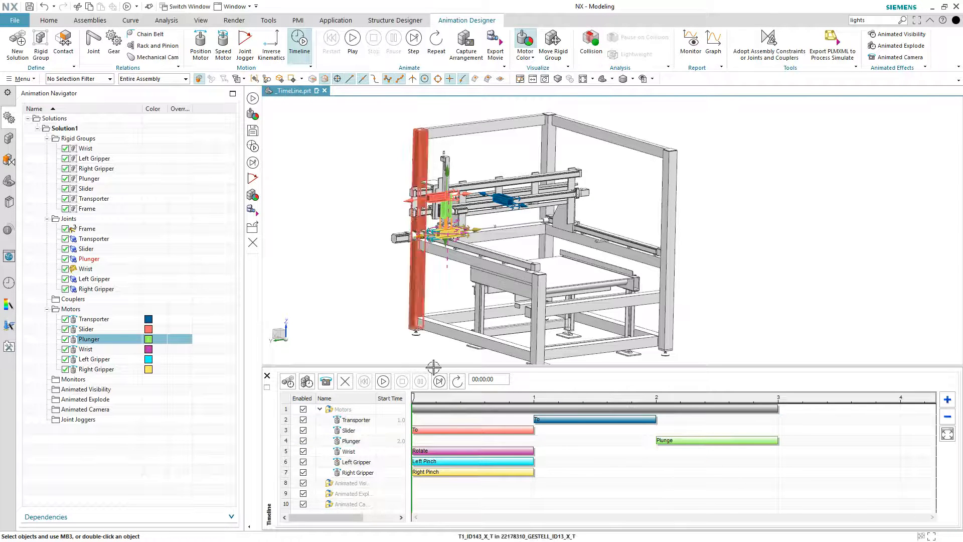
left_click_drag(452, 450, 817, 466)
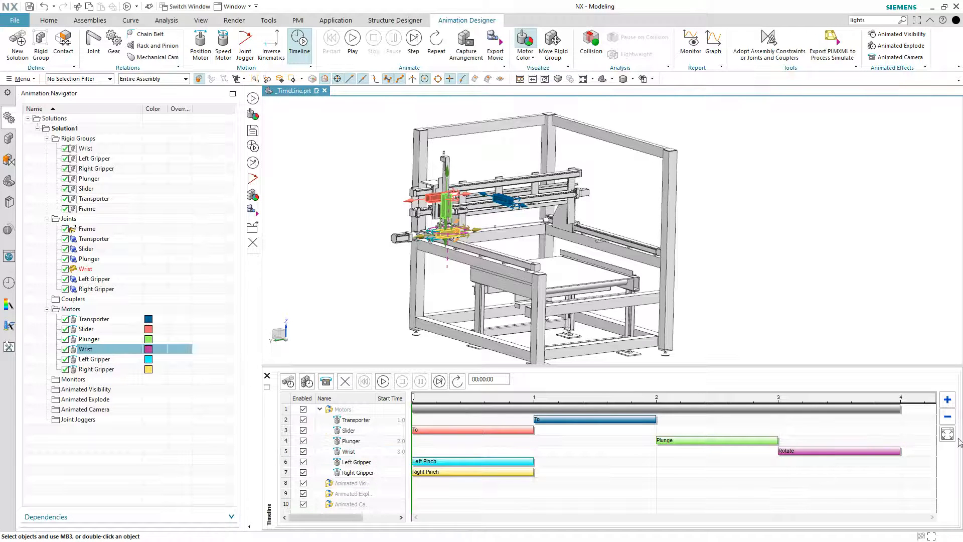
- Move the Left Pinch and Right Pinch bars to start at 4 s and play the animation
left_click(948, 416)
left_click_drag(441, 463, 691, 462)
left_click_drag(445, 472, 702, 473)
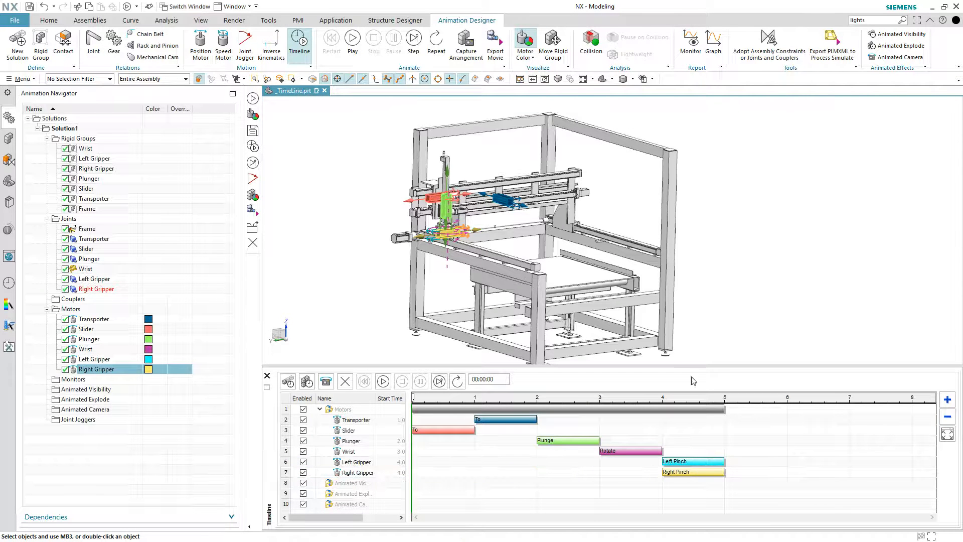
left_click(353, 39)
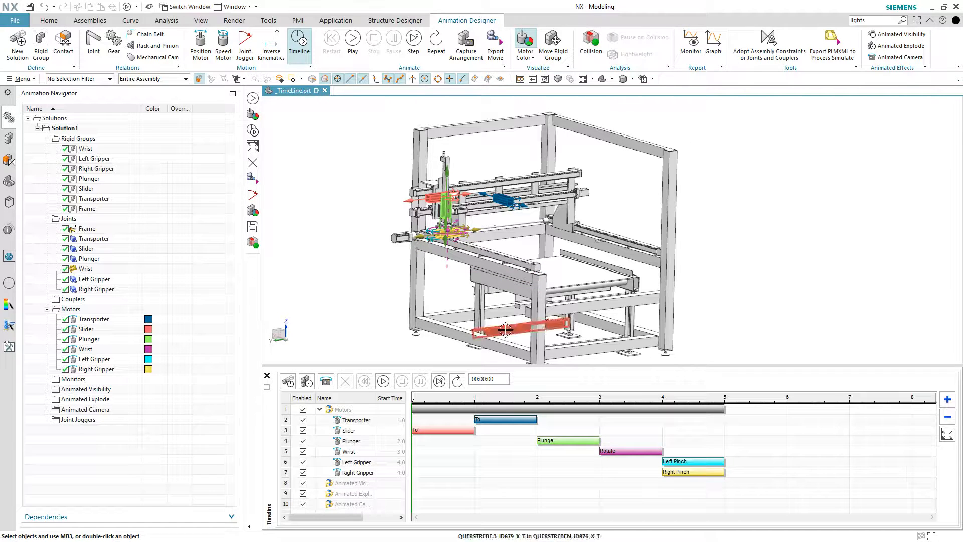
- Move the Transporter bar's start to 0 s, shift the Plunger, Wrist and both gripper bars together one second earlier, and play the animation
left_click_drag(510, 420, 448, 420)
left_click_drag(527, 424, 741, 492)
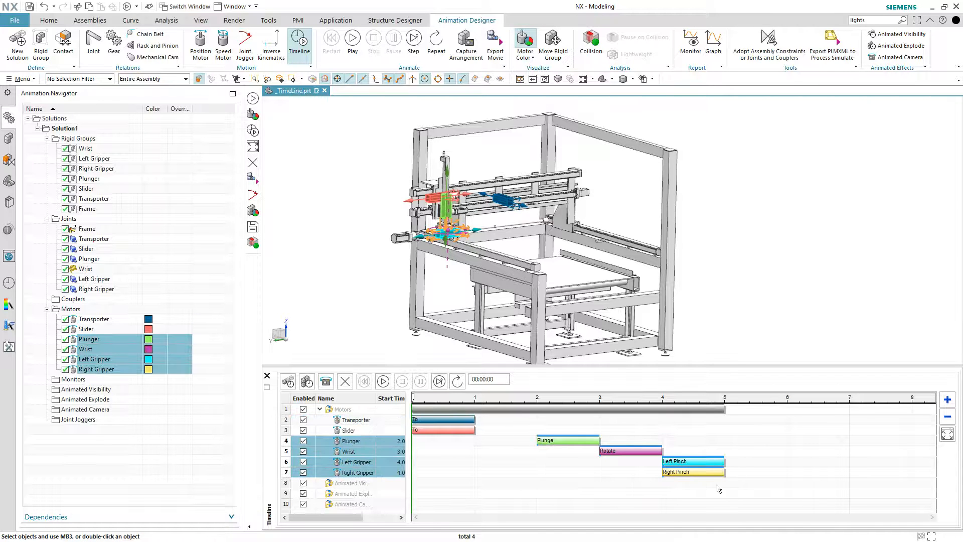
left_click_drag(701, 462, 639, 464)
left_click(511, 498)
left_click(353, 39)
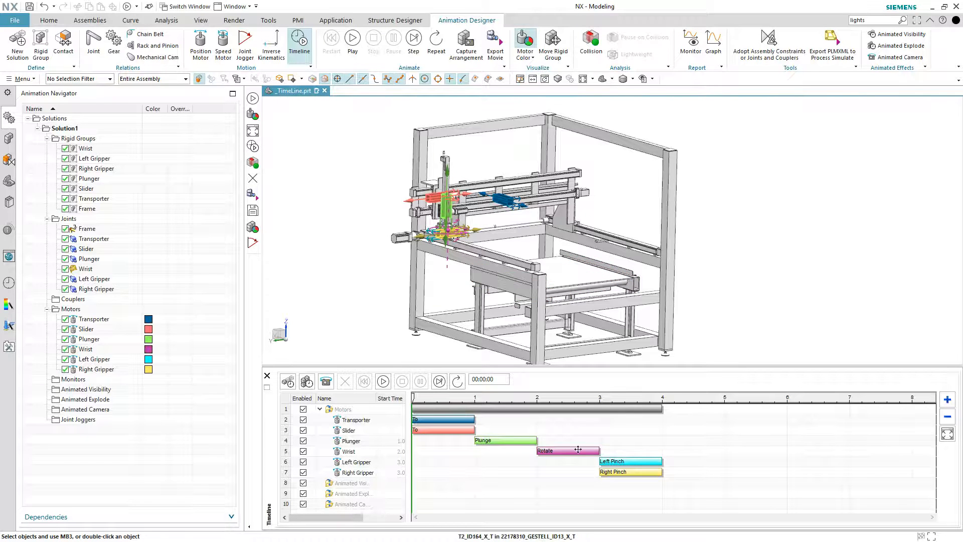
- Move both Pinch bars to start at 4 s and the Rotate bar to 2.5 s, playing the animation after each change
left_click_drag(654, 460, 707, 475)
left_click(353, 38)
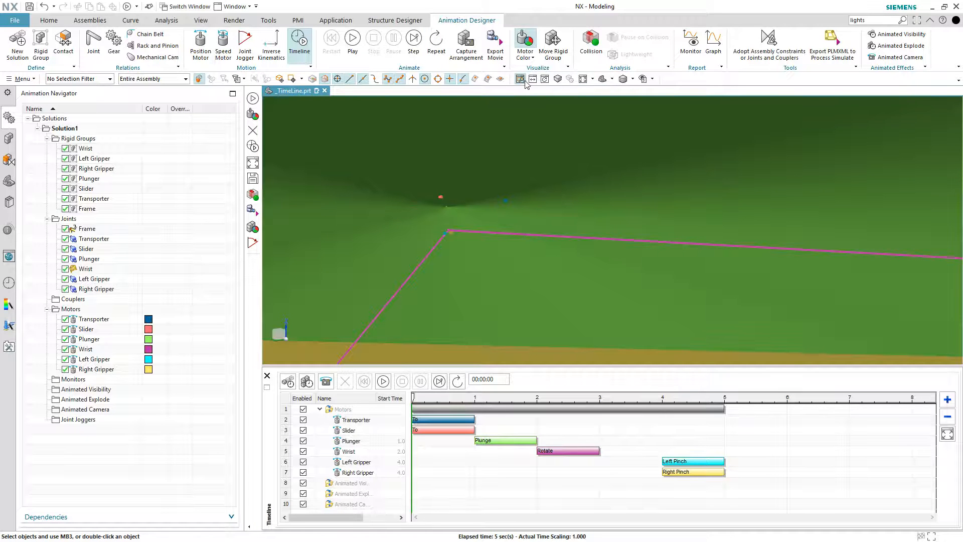
left_click(584, 80)
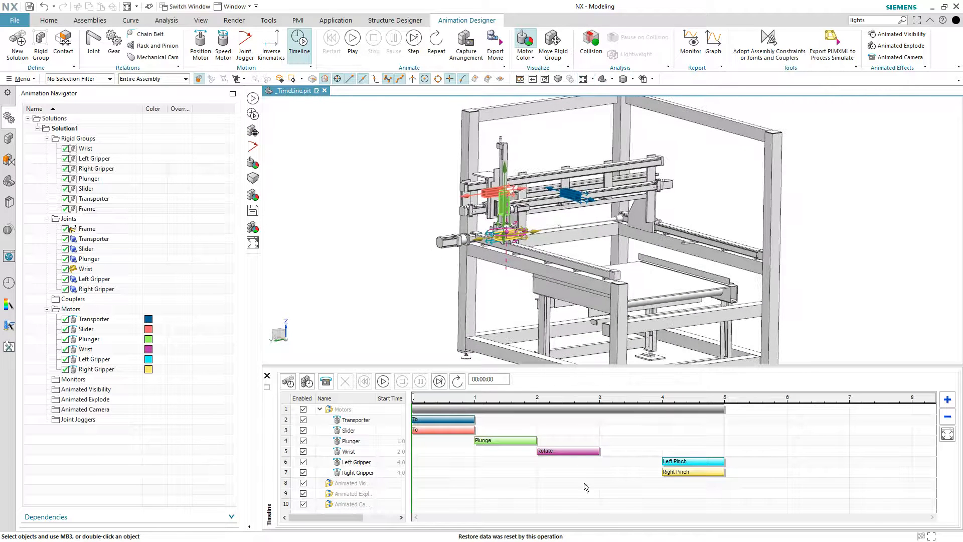
left_click_drag(577, 451, 610, 455)
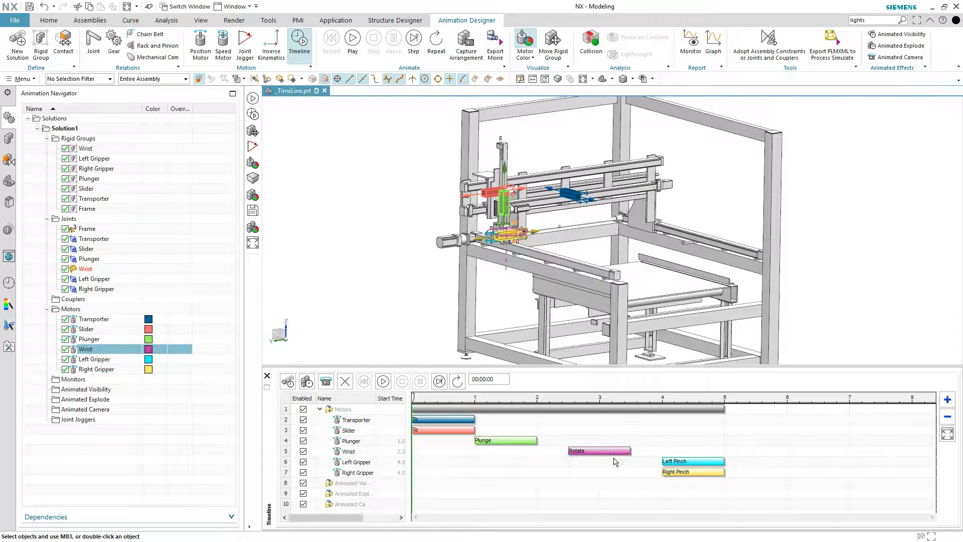
left_click(353, 40)
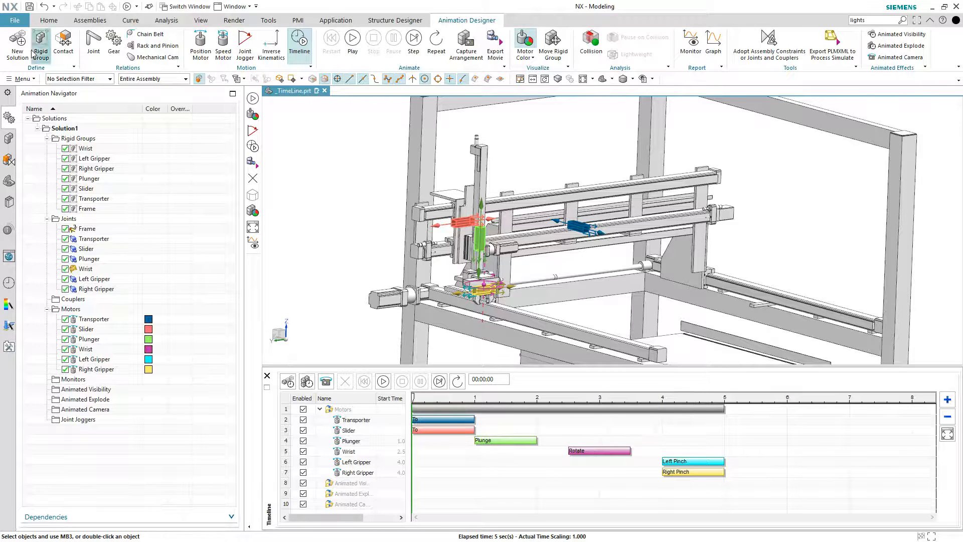
- Turn off Delay Animation Update in the Animation Designer preferences
left_click(16, 22)
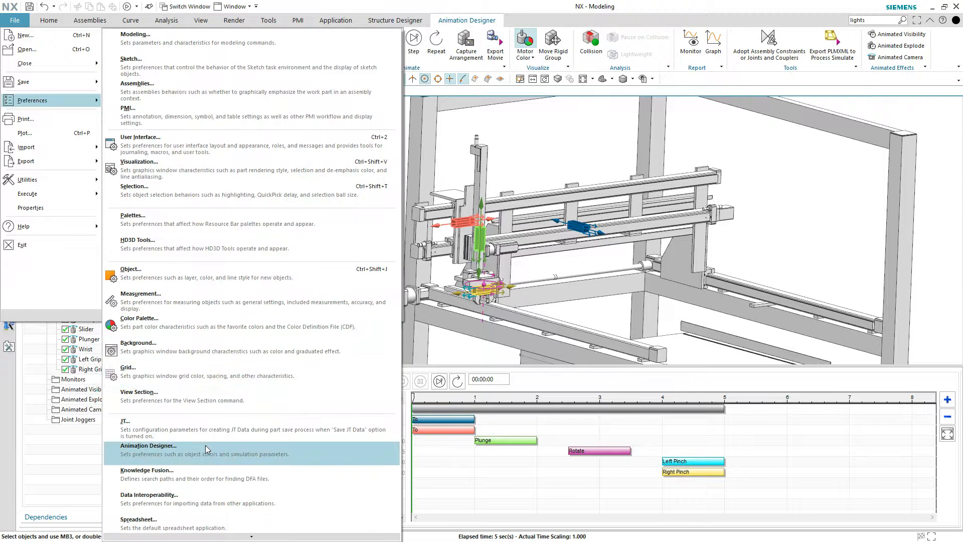
left_click(206, 429)
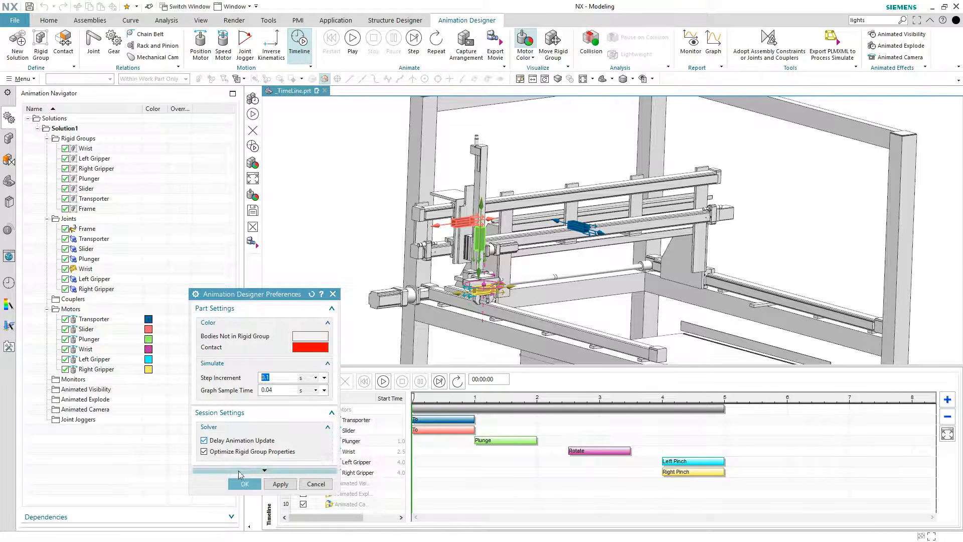
left_click(213, 445)
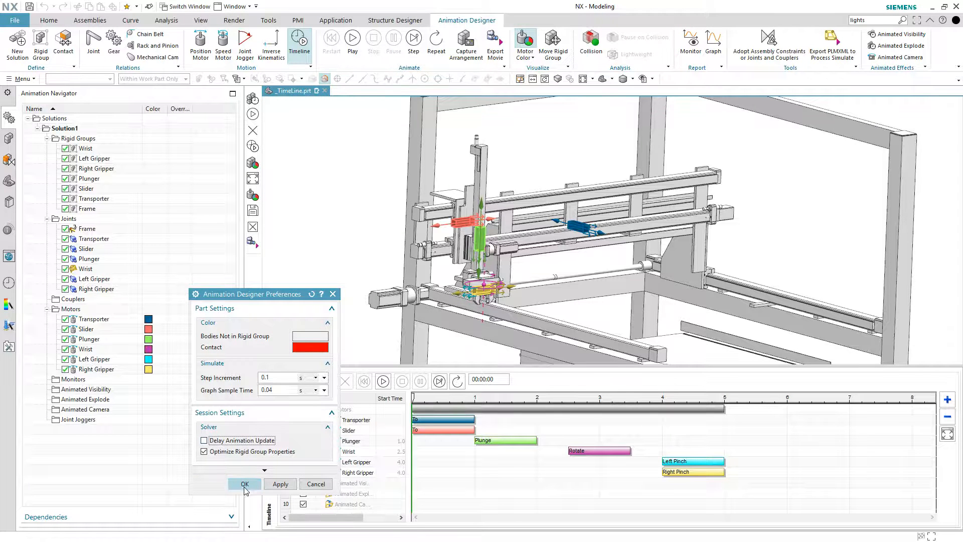
left_click(245, 484)
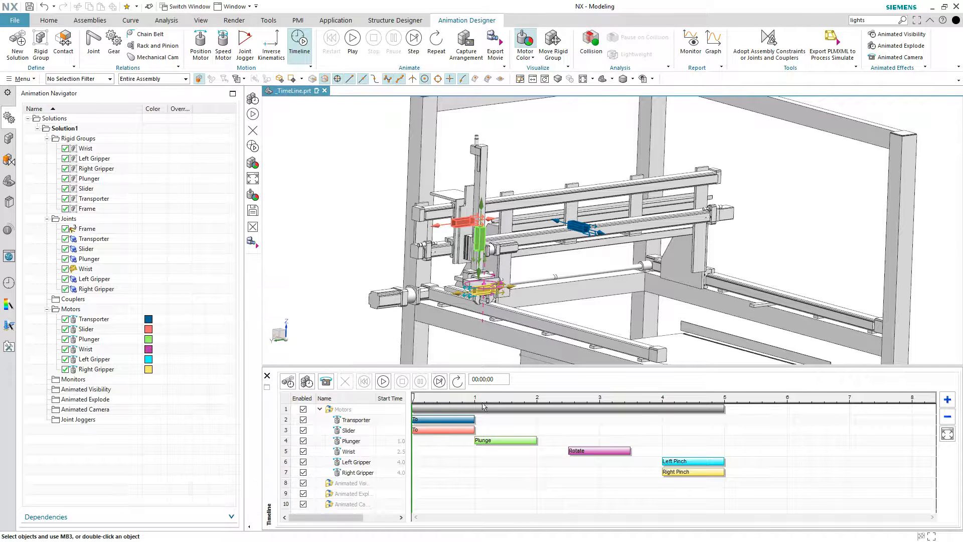
- Scrub the time marker to about 2.3 s, align the Rotate bar's start with it, and replay the animation from 0 s
left_click_drag(412, 399, 554, 409)
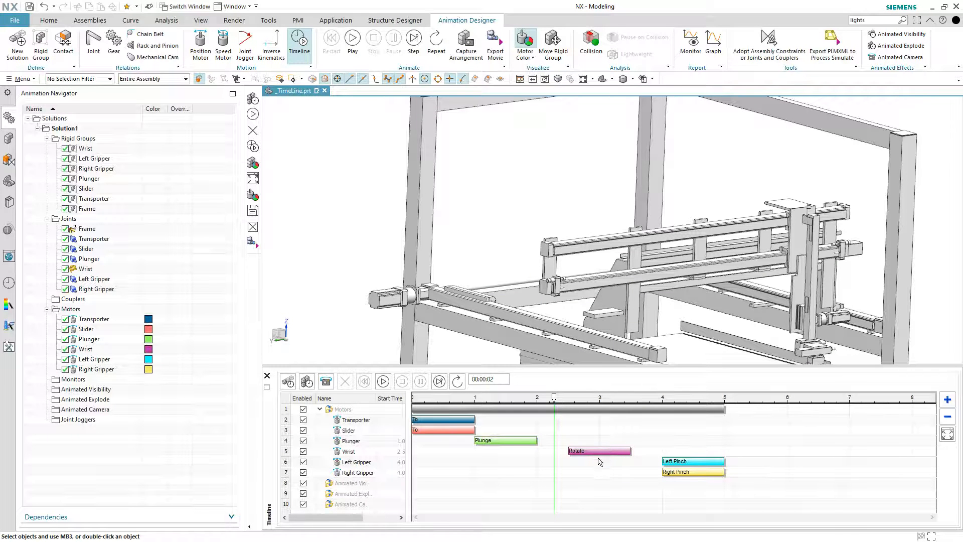
left_click_drag(609, 453, 594, 453)
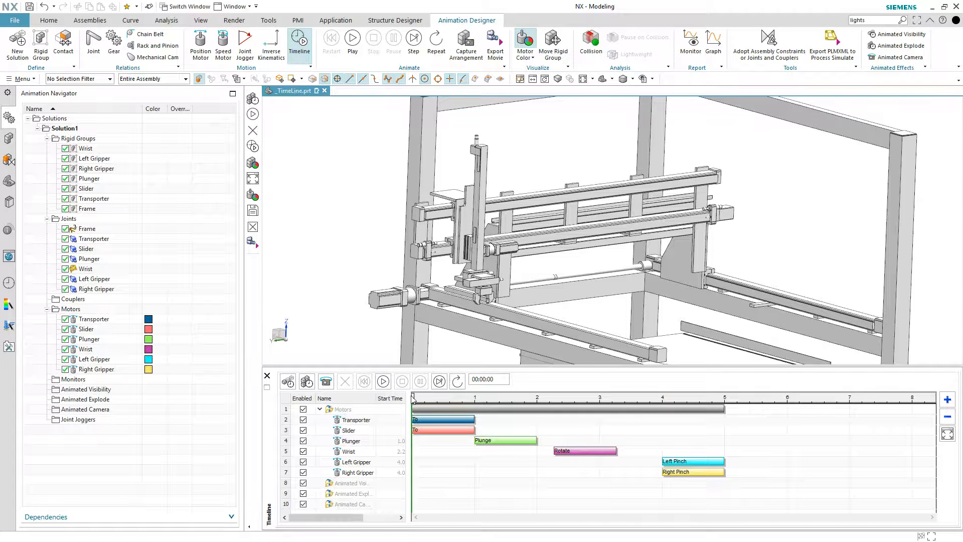
left_click_drag(413, 396, 400, 411)
left_click(352, 39)
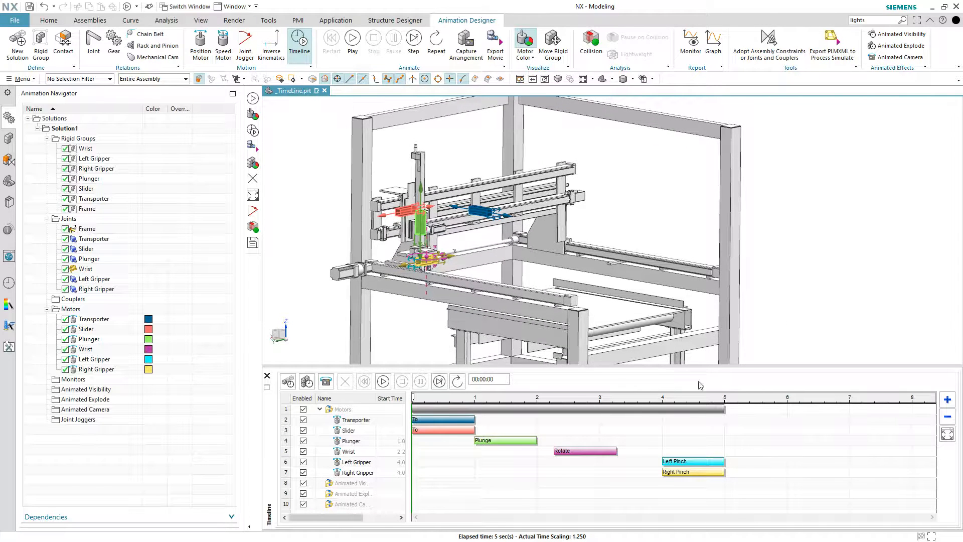
- Mirror all six motor bars in the timeline, fit the full sequence in the chart, and play the animation
left_click_drag(654, 456, 413, 411)
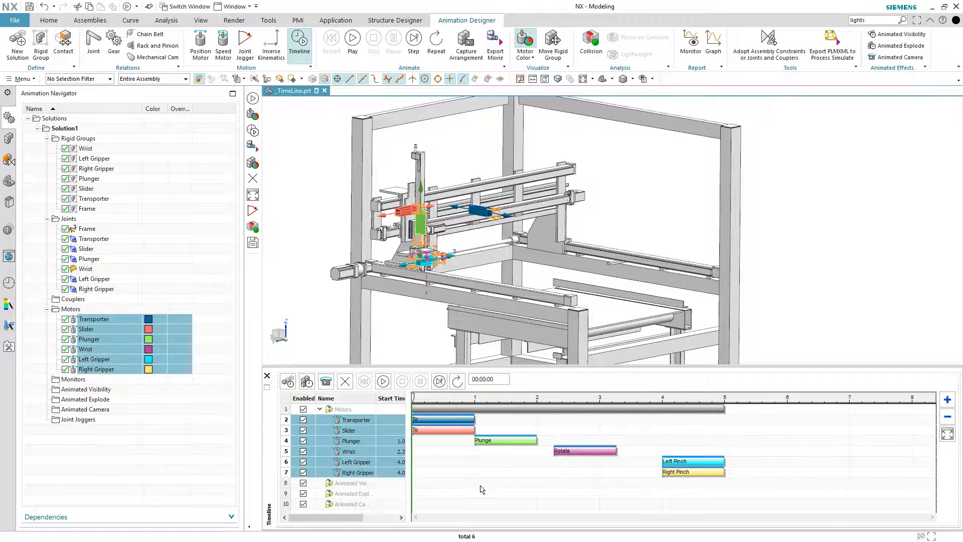
right_click(688, 463)
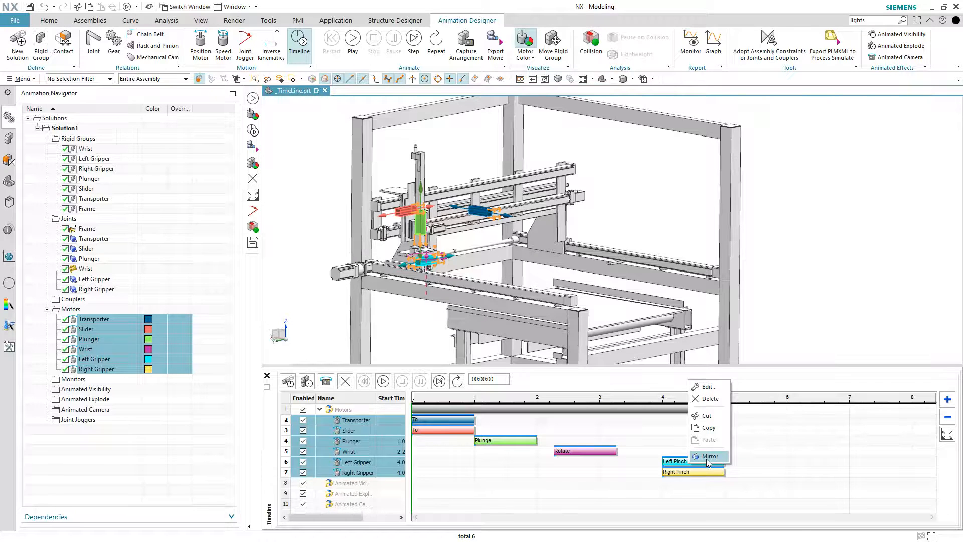
left_click(708, 456)
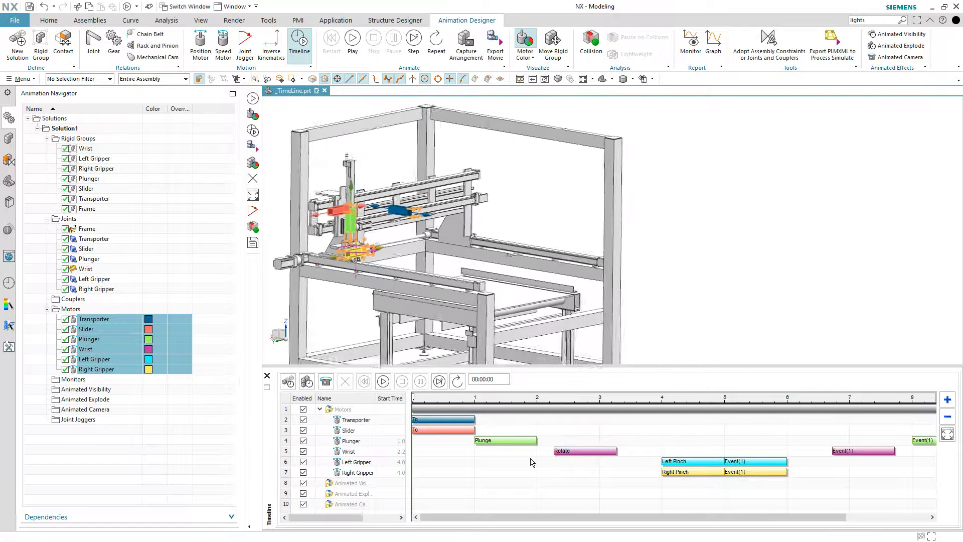
left_click(947, 435)
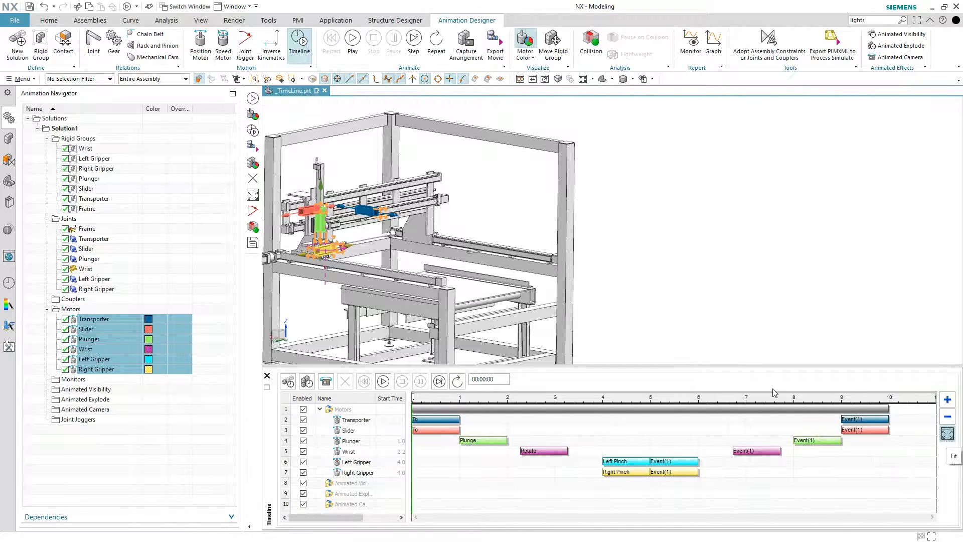
left_click(353, 40)
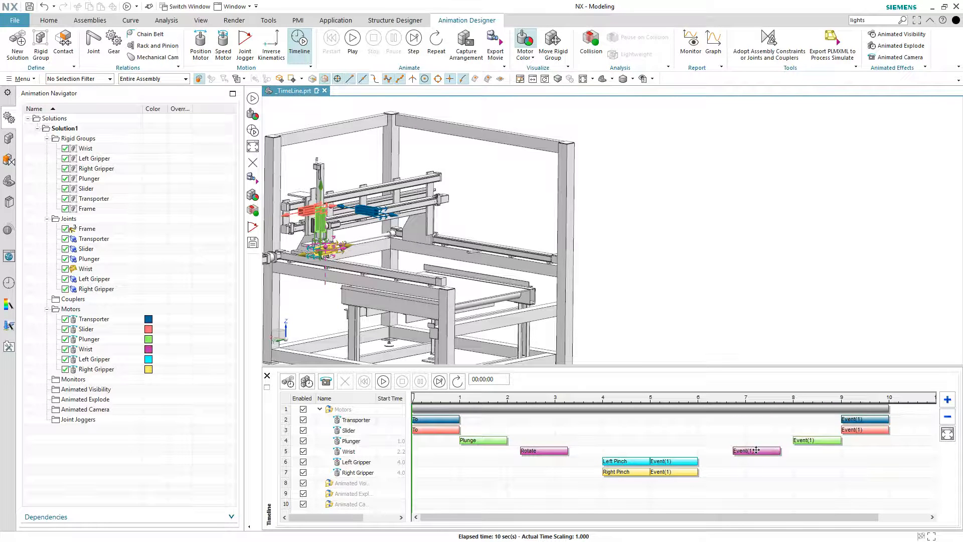
- Move the mirrored Left and Right Gripper events to start at about 10.3 s and replay the animation from 0 s
left_click_drag(684, 460, 898, 469)
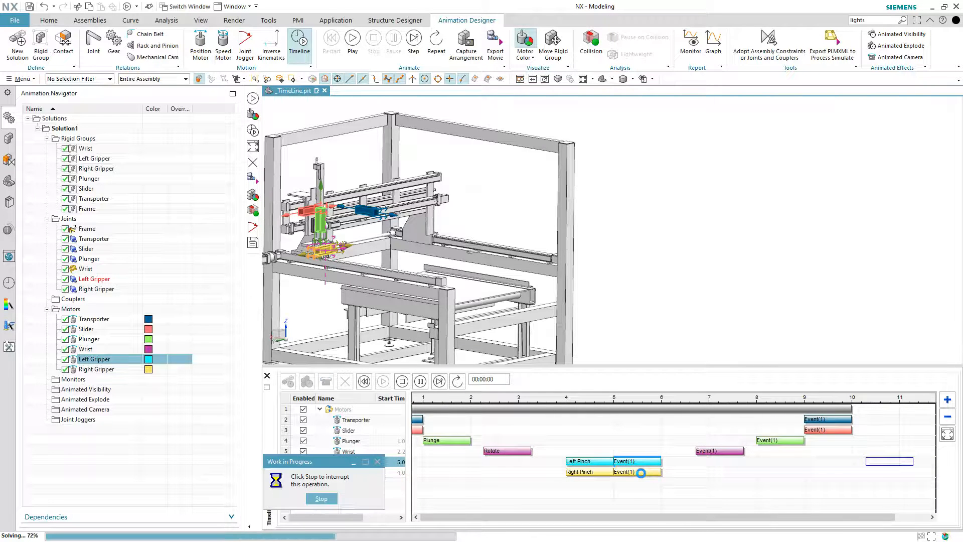
left_click_drag(641, 474, 879, 479)
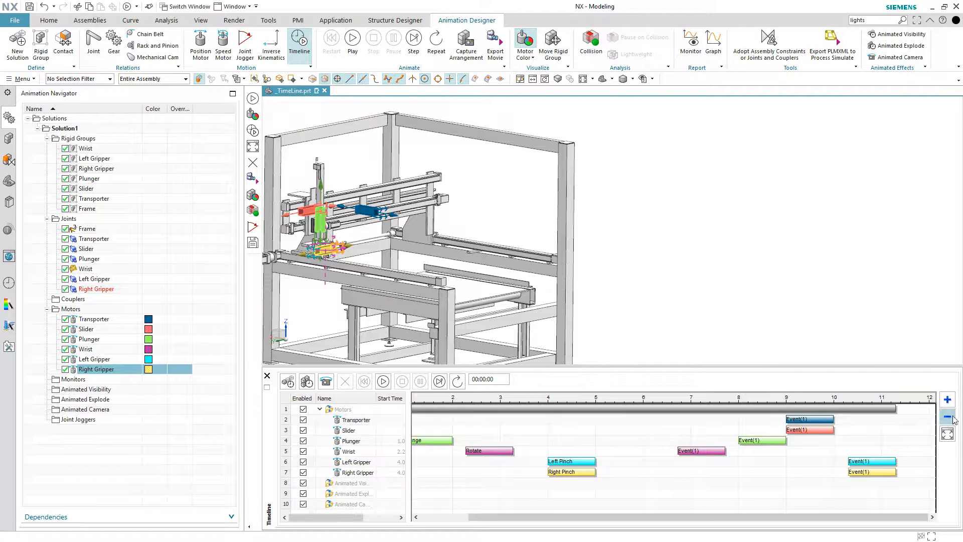
left_click(950, 438)
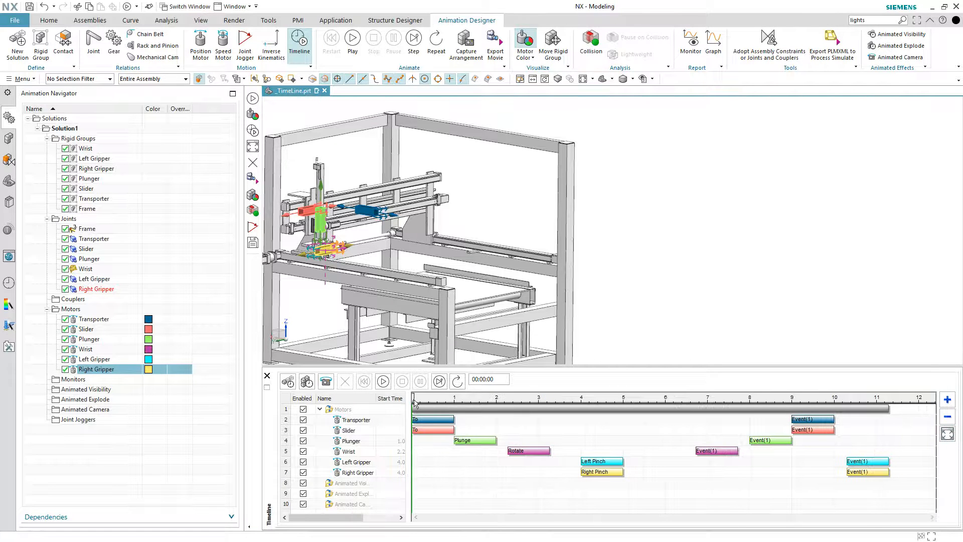
mouse_move(412, 399)
left_mouse_down()
mouse_move(465, 400)
mouse_move(402, 408)
left_mouse_up()
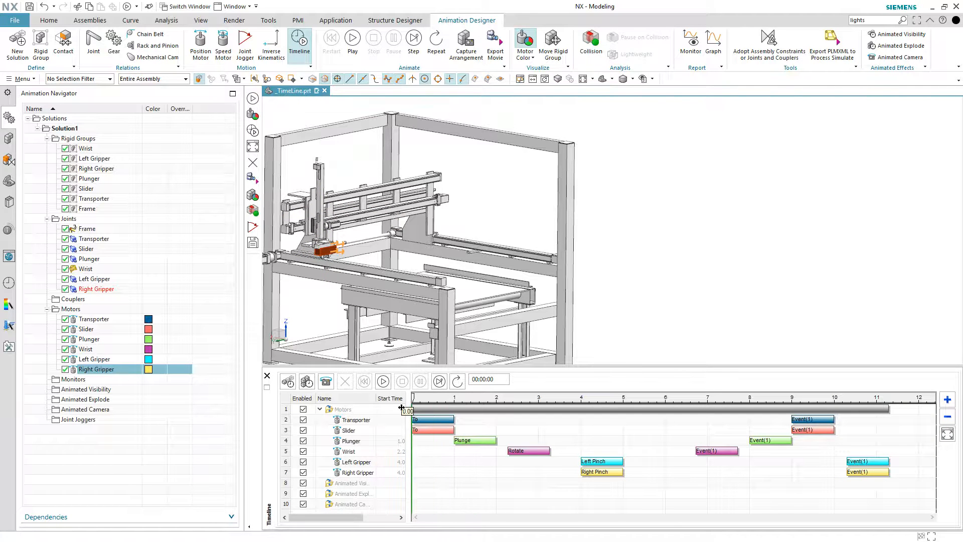
left_click(735, 215)
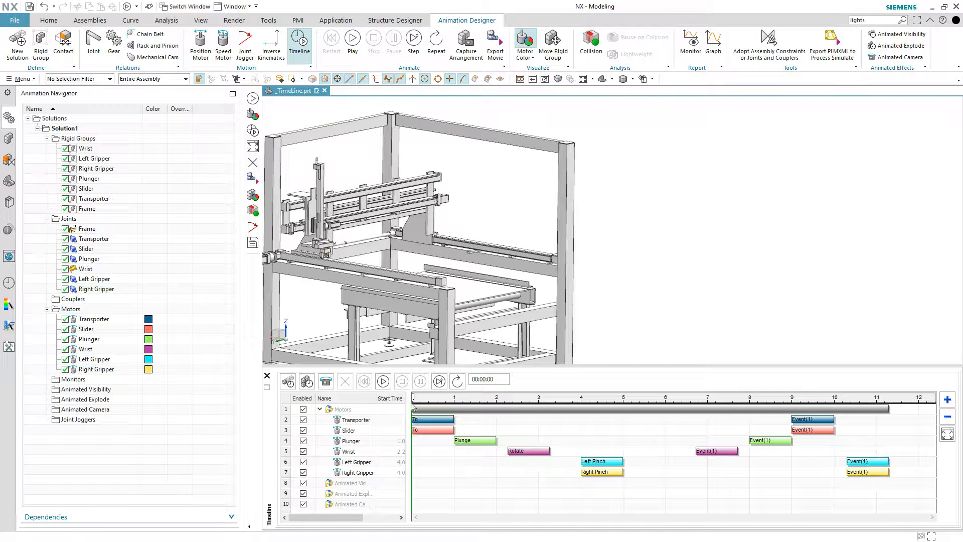
mouse_move(412, 399)
left_mouse_down()
mouse_move(445, 400)
mouse_move(405, 399)
left_mouse_up()
left_click(359, 47)
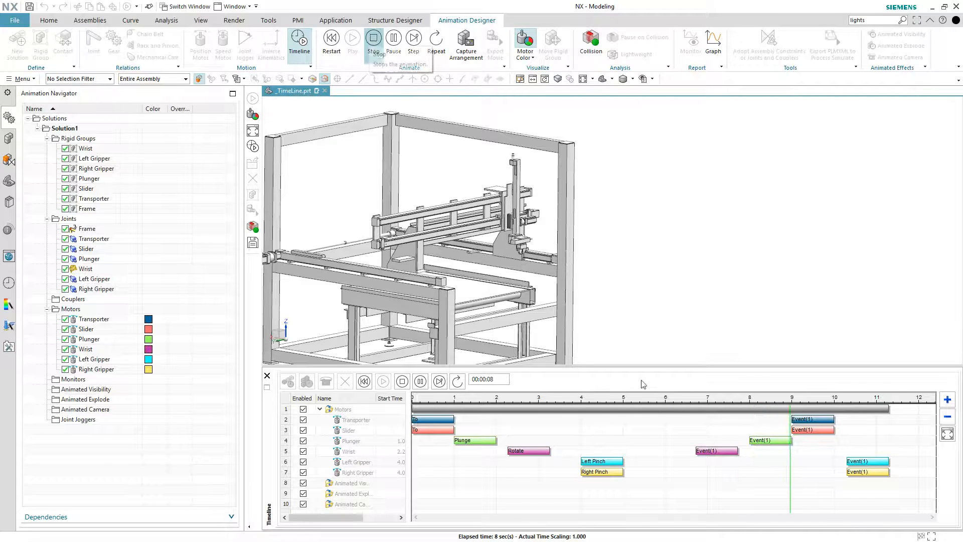
left_click(374, 38)
- Move the mirrored Plunger event to about 5.5 s, and shift the mirrored Transporter, Slider and gripper events so Transporter starts at about 7.7 s
left_click_drag(777, 442, 678, 442)
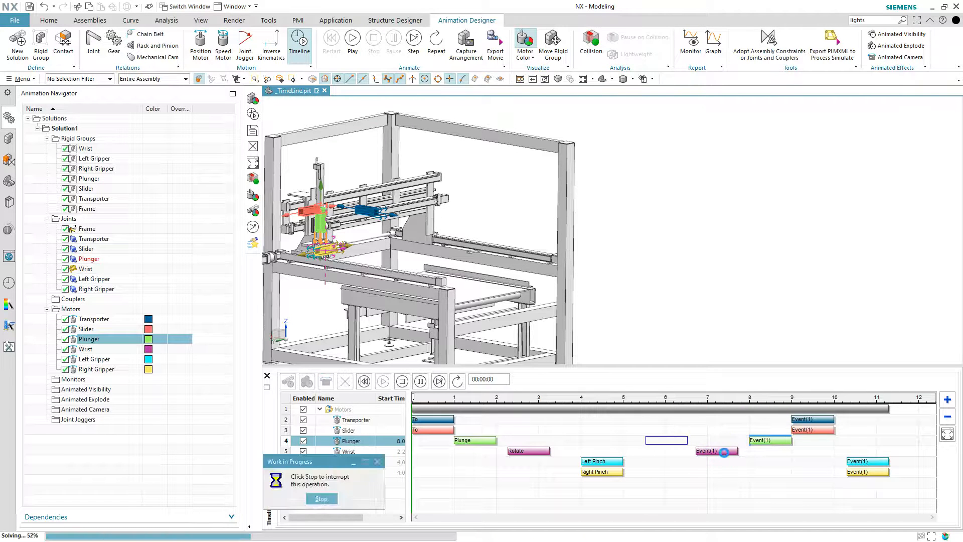
left_click_drag(919, 499, 766, 420)
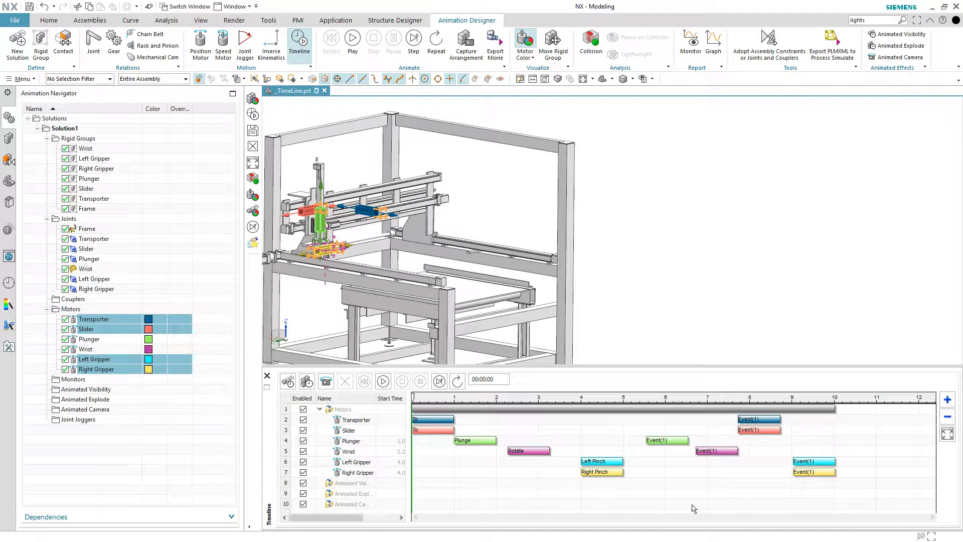
left_click(691, 283)
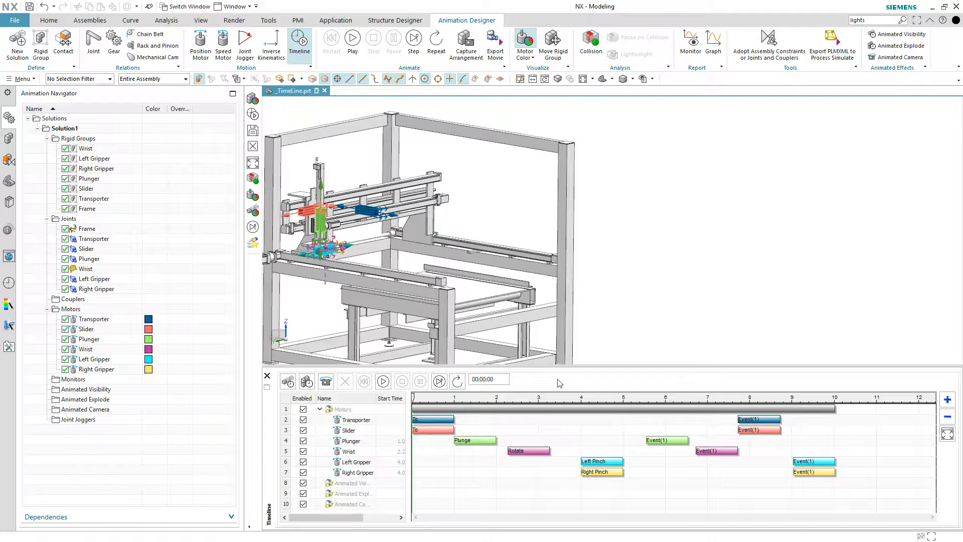
- Check the simulation and solver settings in the Animation Designer preferences
left_click(19, 23)
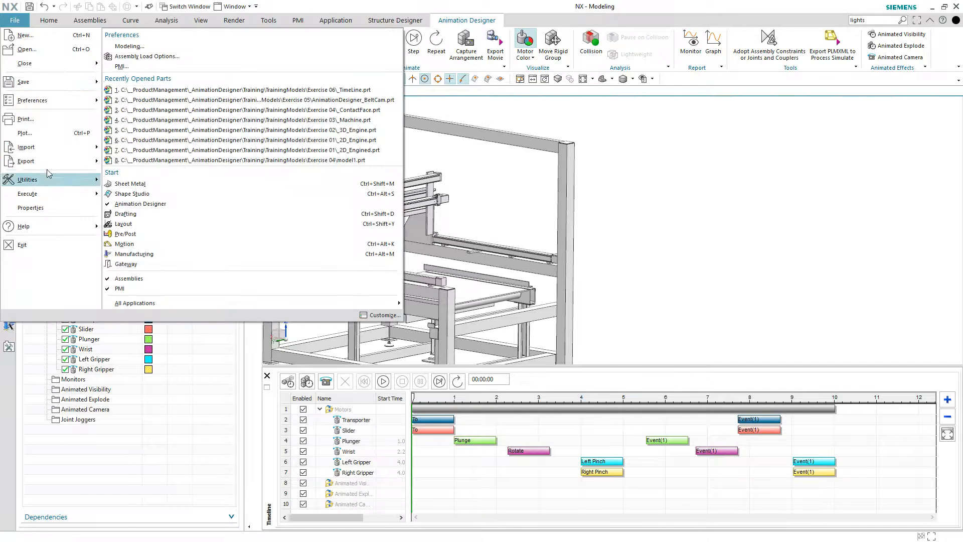
mouse_move(56, 105)
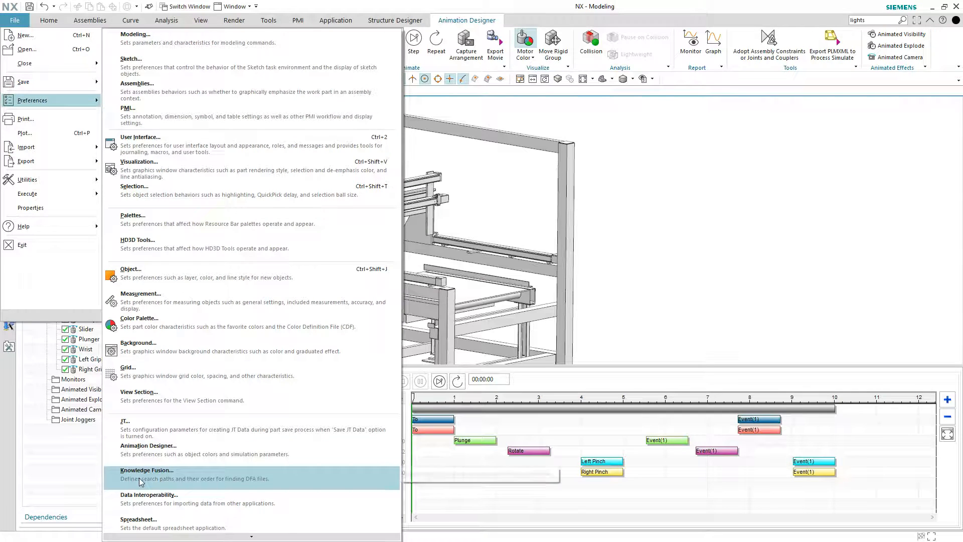
left_click(148, 451)
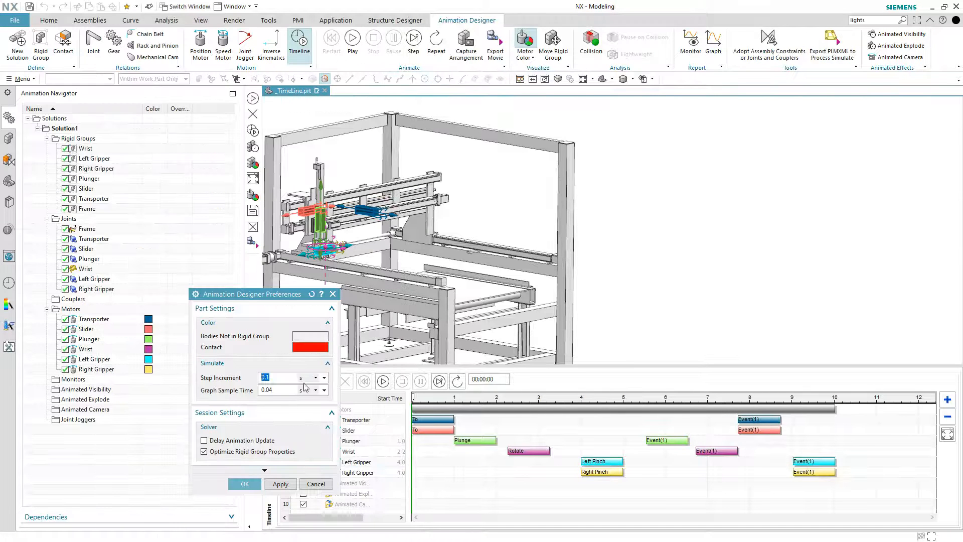
left_click(235, 483)
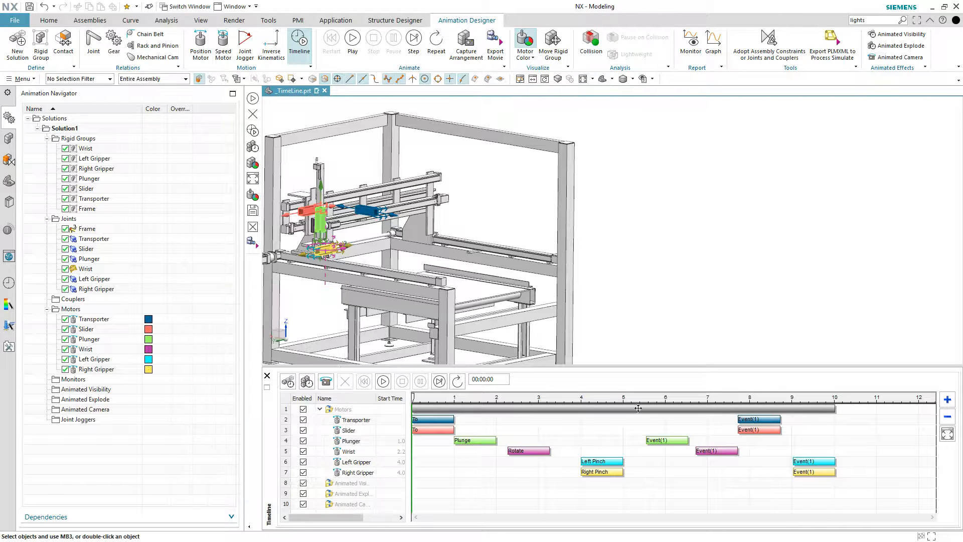
- Set the time marker to 6 s and split the mirrored Plunger event there
left_click(948, 417)
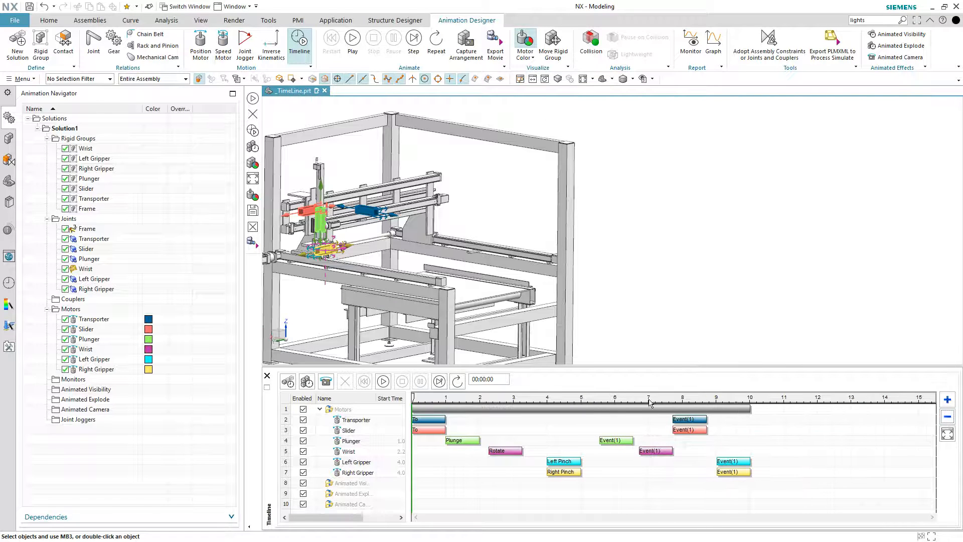
left_click(614, 398)
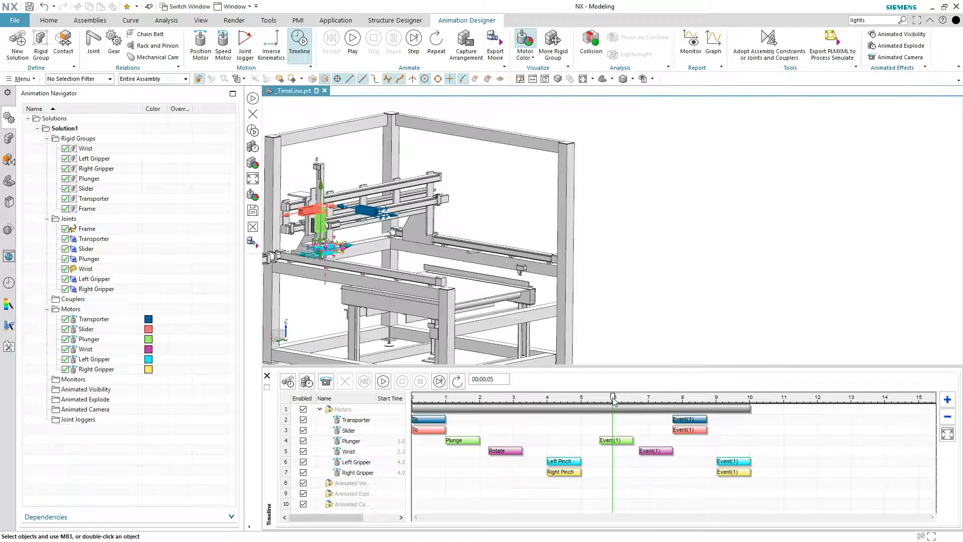
left_click_drag(614, 398, 615, 398)
right_click(619, 437)
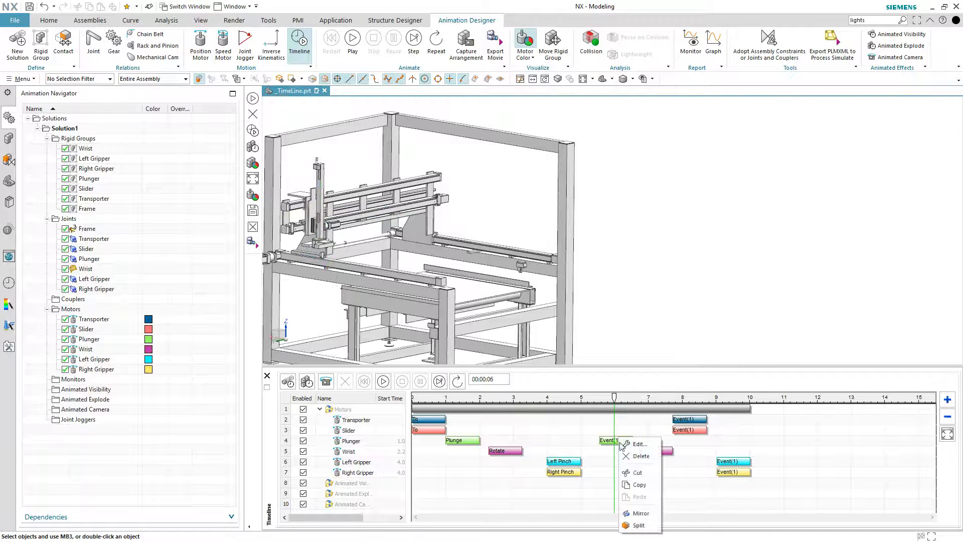
left_click(633, 526)
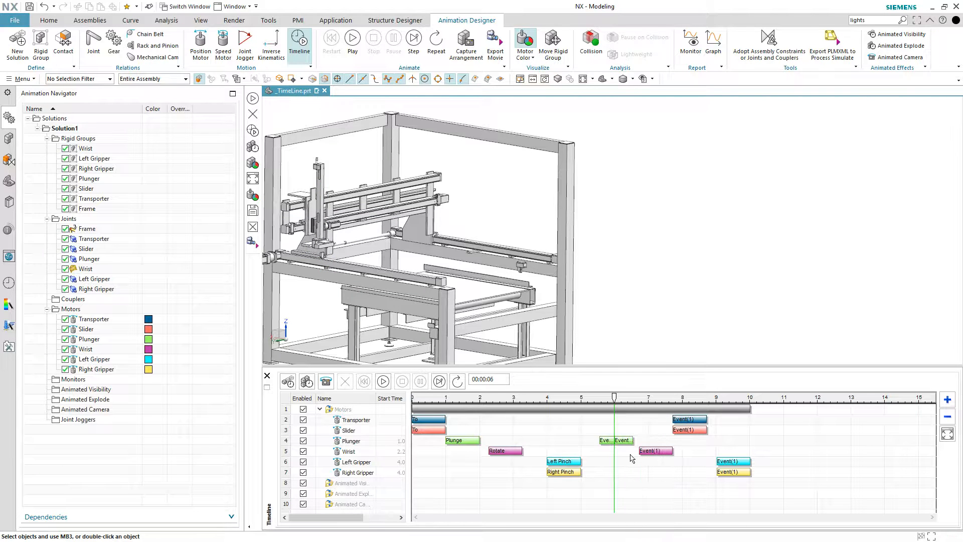
- Move the mirrored Wrist event to 7 s and the second Plunger piece to about 6.3 s, and play the animation
mouse_move(647, 450)
left_mouse_down()
mouse_move(656, 451)
mouse_move(633, 442)
left_mouse_up()
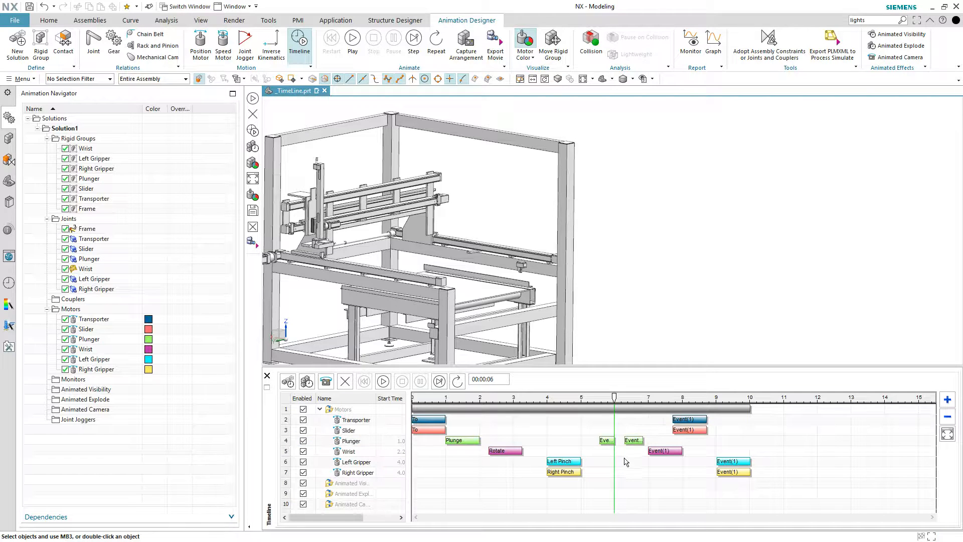
left_click_drag(613, 398, 593, 398)
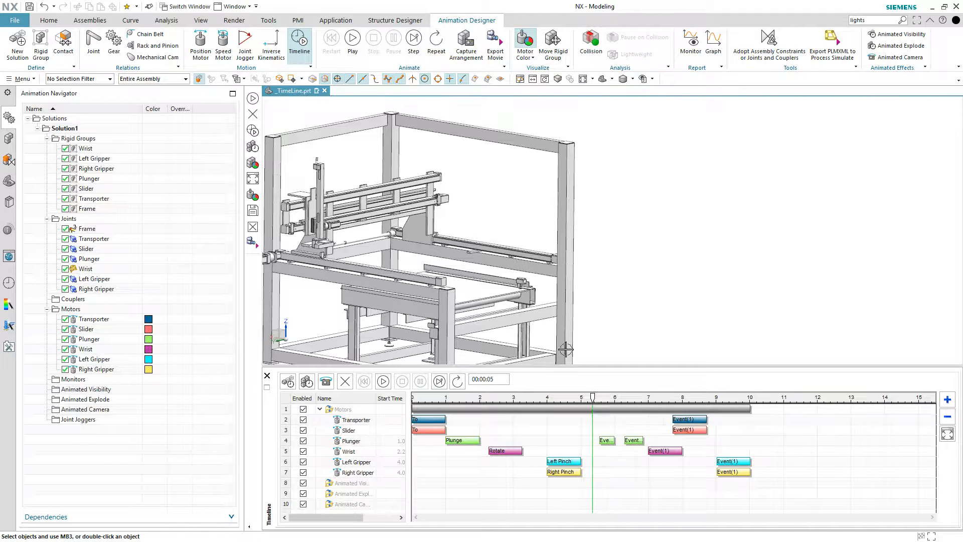
left_click(348, 43)
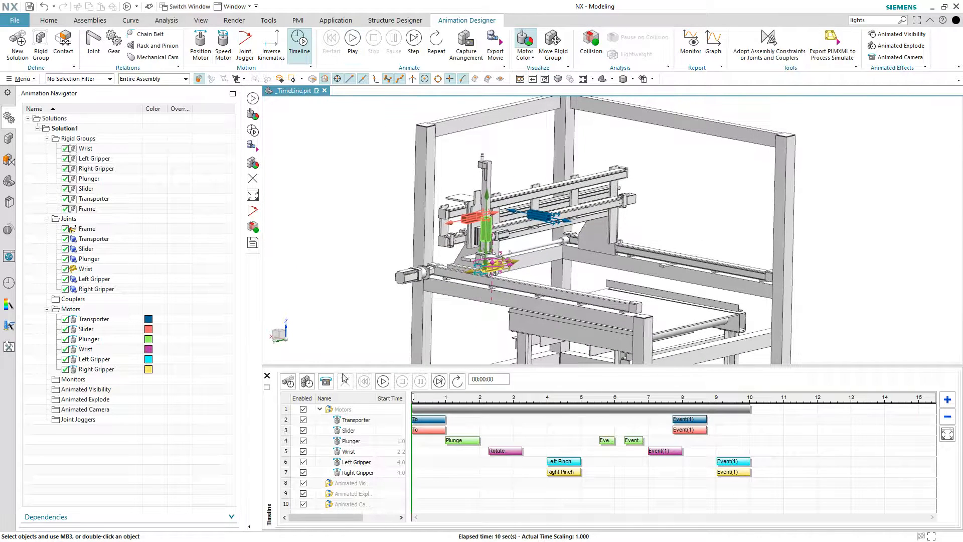
- Undock the Timeline as a taller floating window over the graphics area and play the animation from it
left_click_drag(344, 368, 547, 226)
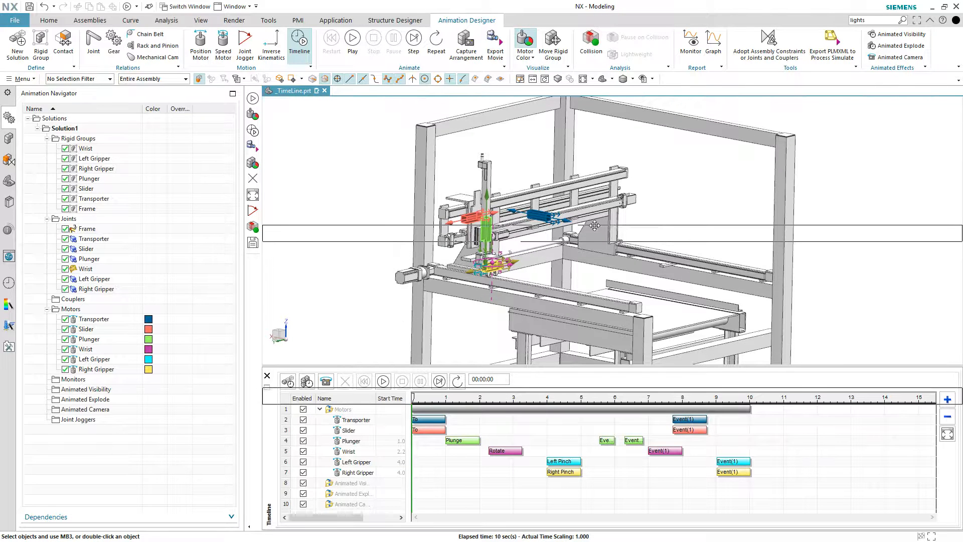
left_click_drag(775, 227, 140, 215)
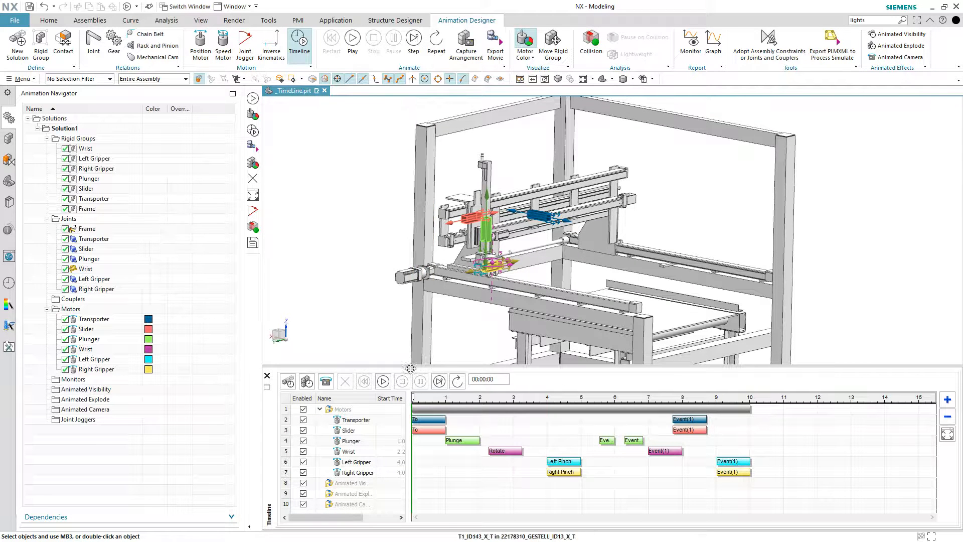
left_click_drag(472, 356, 452, 277)
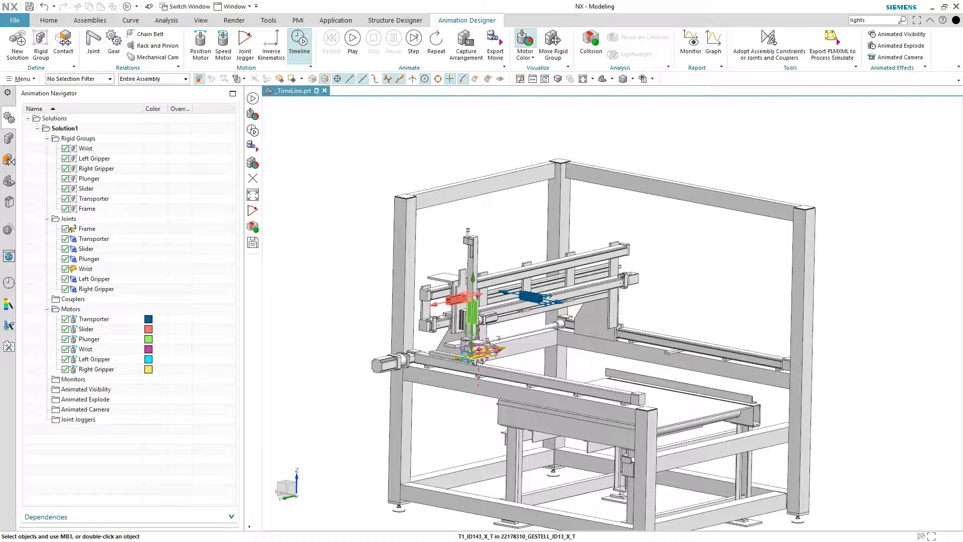
left_click_drag(962, 203, 794, 129)
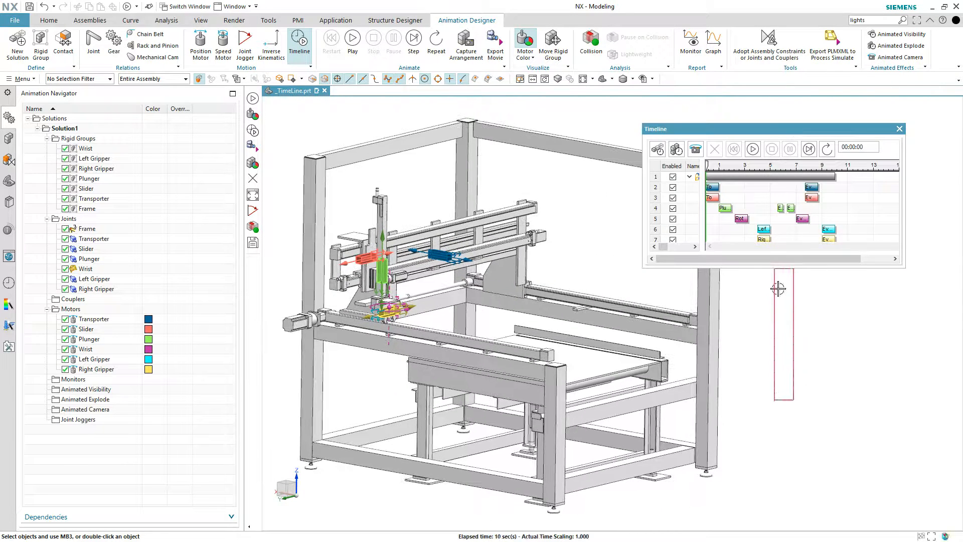
left_click_drag(787, 269, 786, 489)
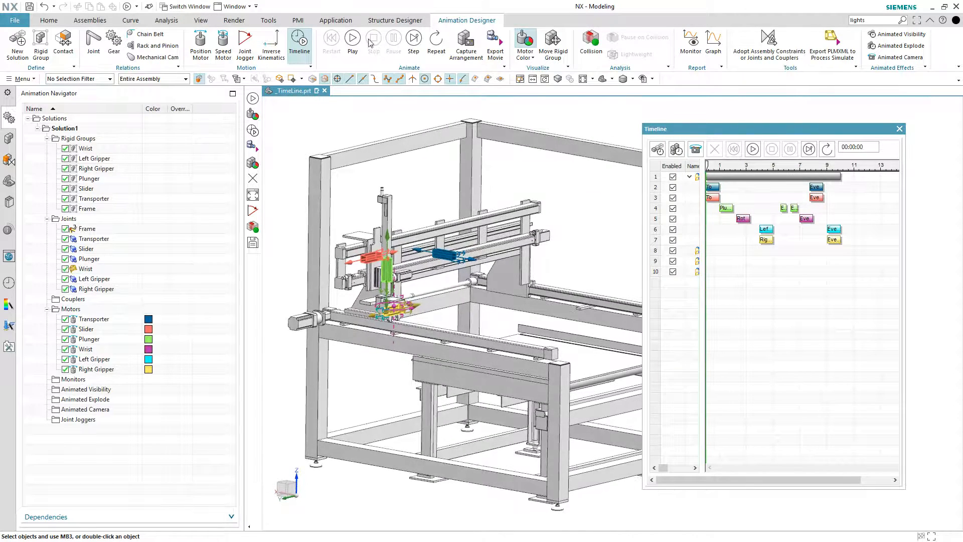
left_click(753, 150)
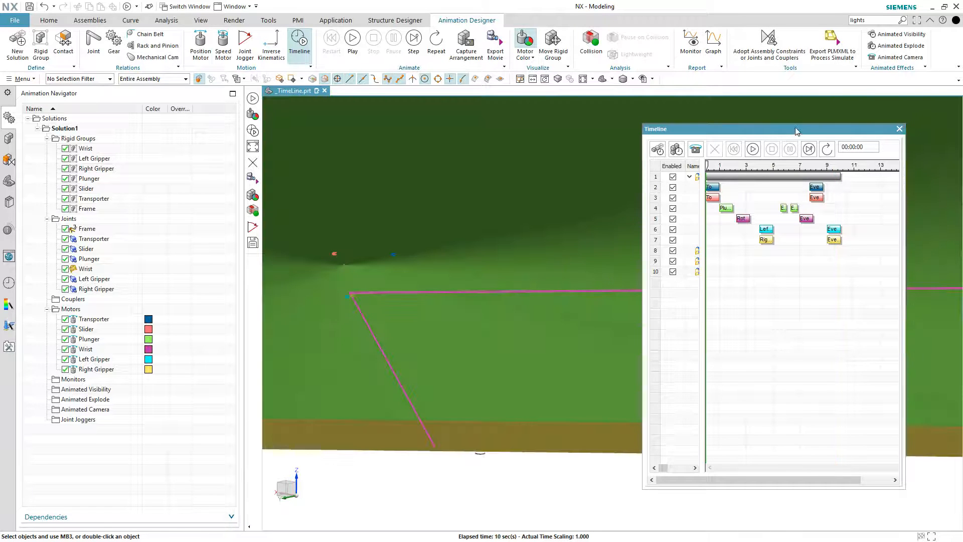
- Dock the floating Timeline back below the graphics area
left_click_drag(800, 129, 322, 540)
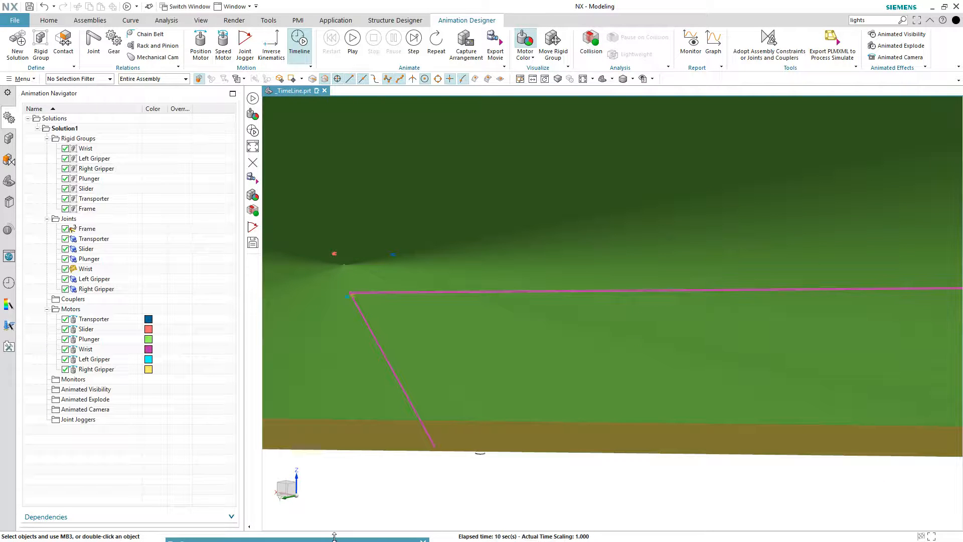
left_click_drag(334, 537, 384, 472)
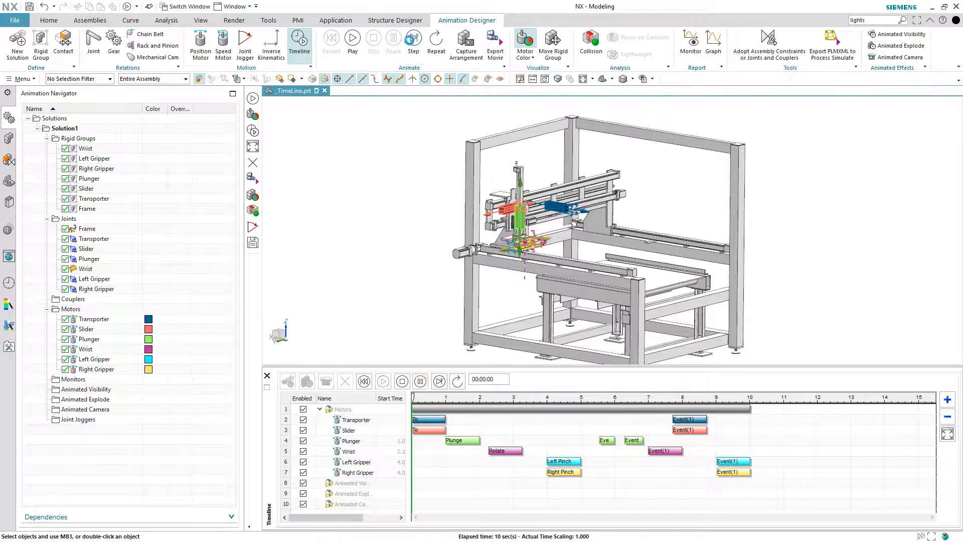
- Step the animation forward from 0 s one increment at a time
left_click(413, 43)
left_click(413, 43)
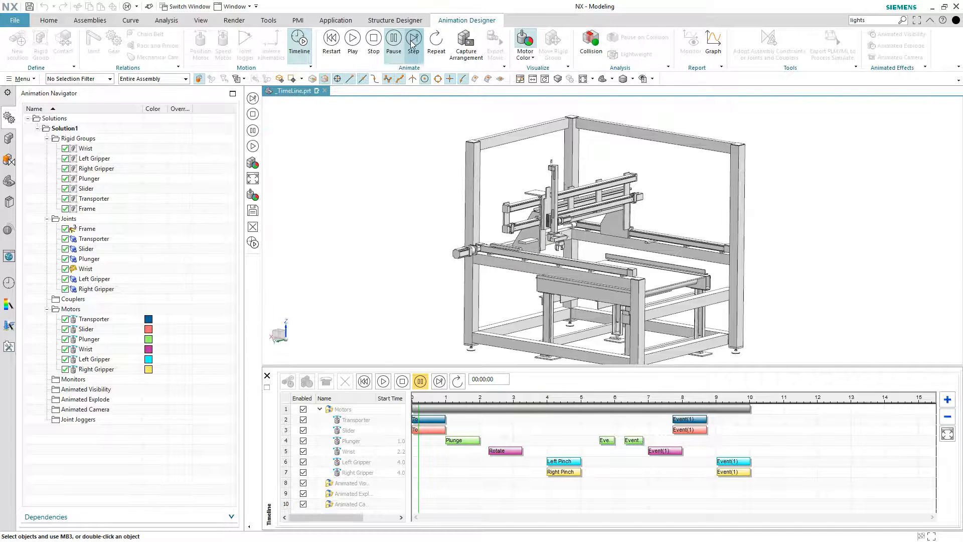
left_click(412, 42)
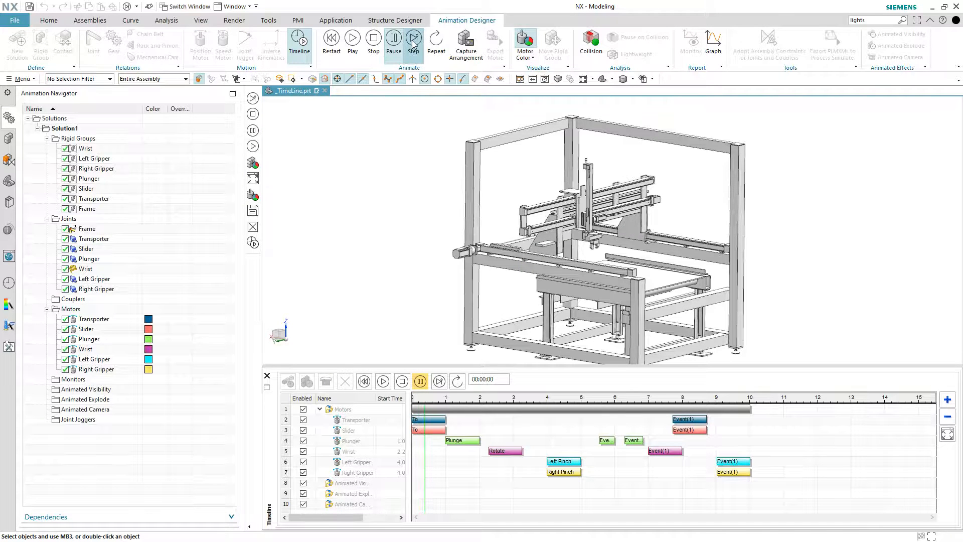
- Continue stepping the animation forward in small increments to about 0.8 s, within the Transporter and Slider motions
left_click(412, 43)
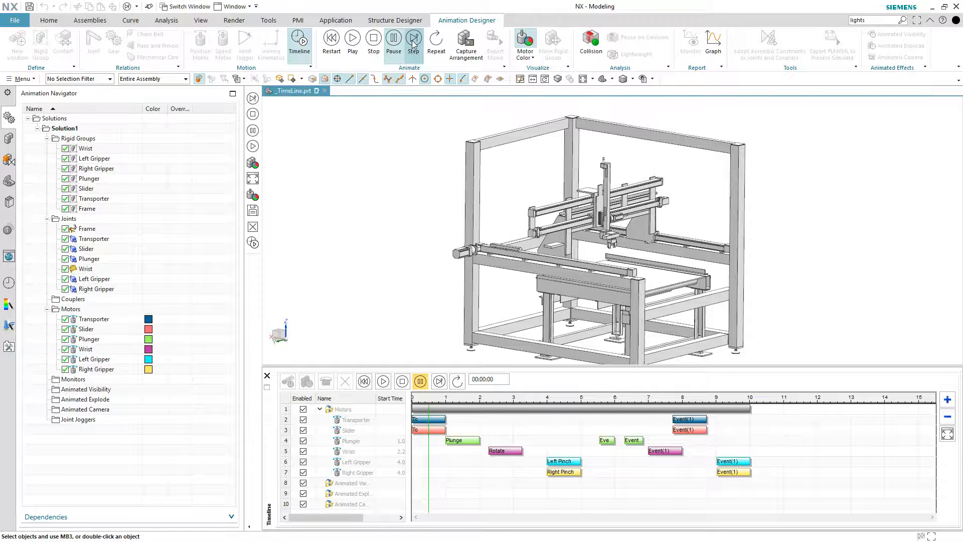
left_click(413, 43)
left_click(413, 42)
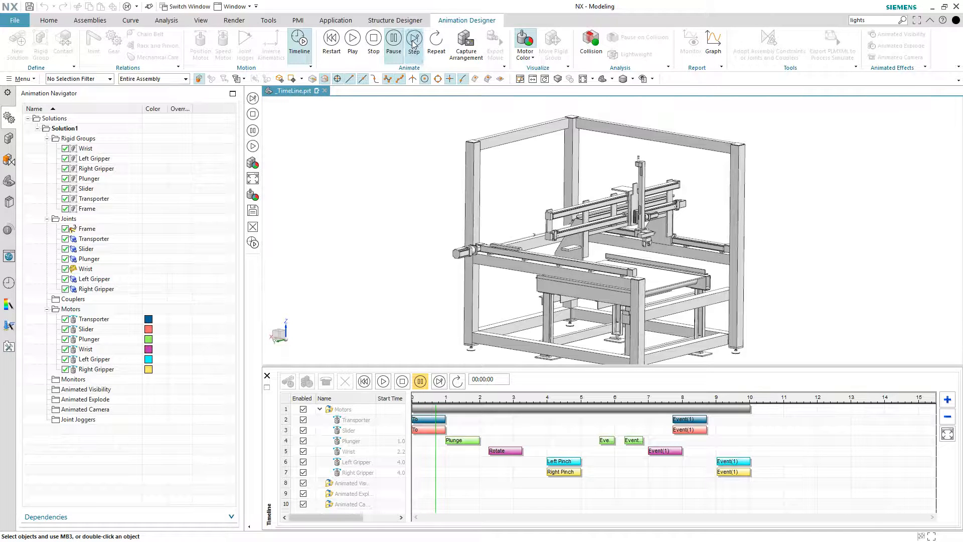
left_click(413, 43)
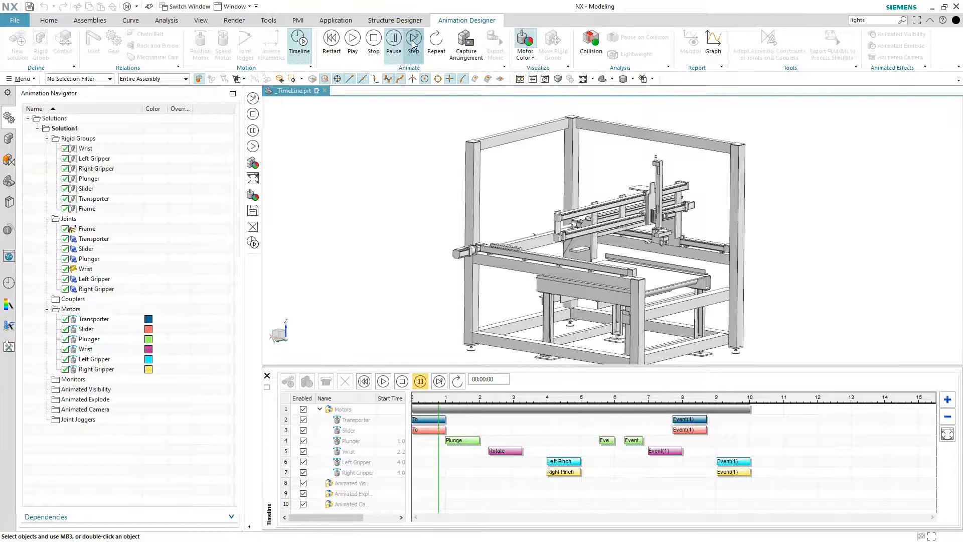
- Set the simulation step increment to 0.5 s in the Animation Designer preferences
left_click(14, 21)
mouse_move(32, 100)
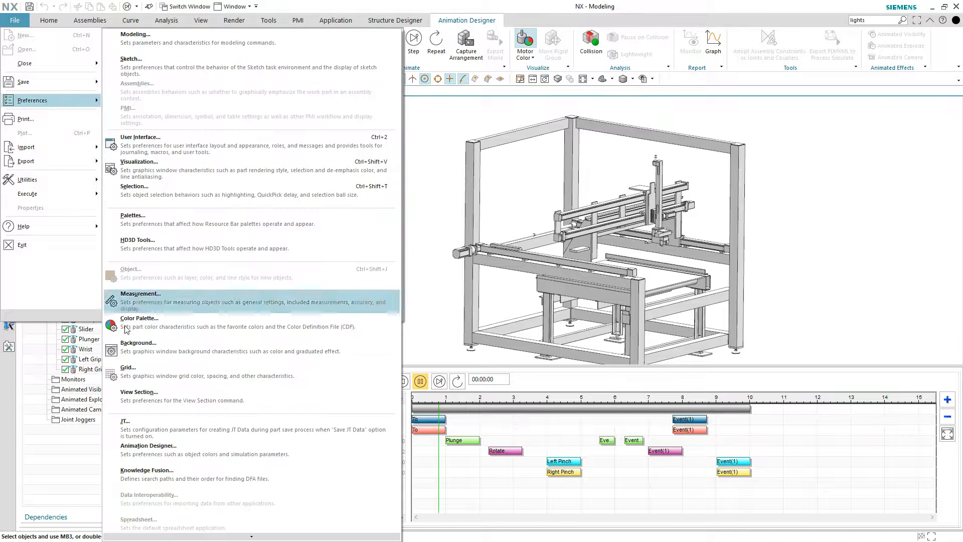
left_click(130, 448)
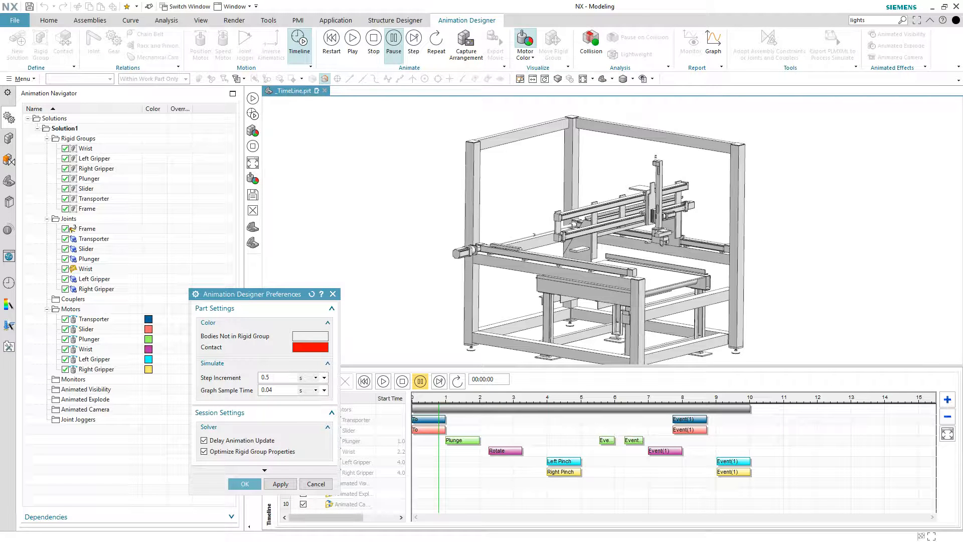
left_click(245, 484)
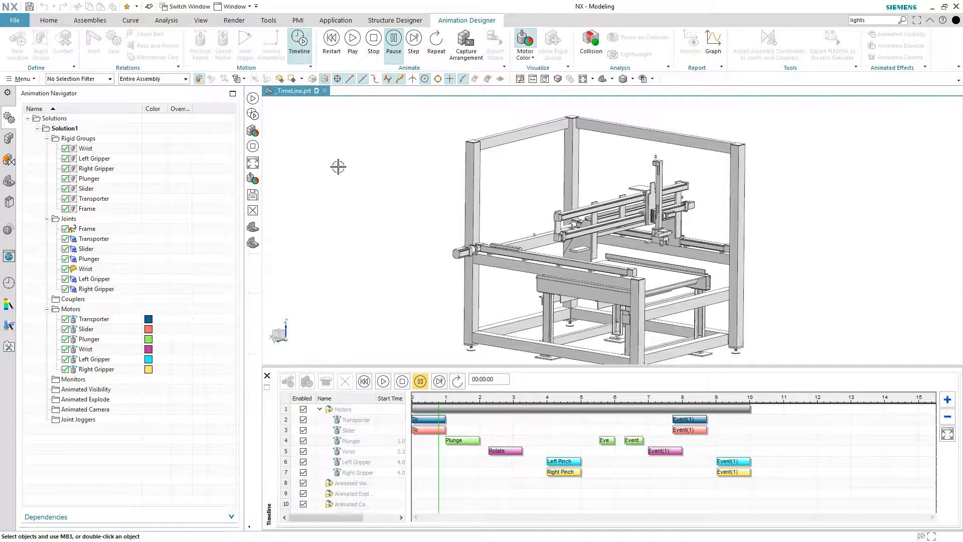
- Step the animation forward with the larger increment to about 2.5 s, through the plunge and into the wrist rotation
left_click(414, 40)
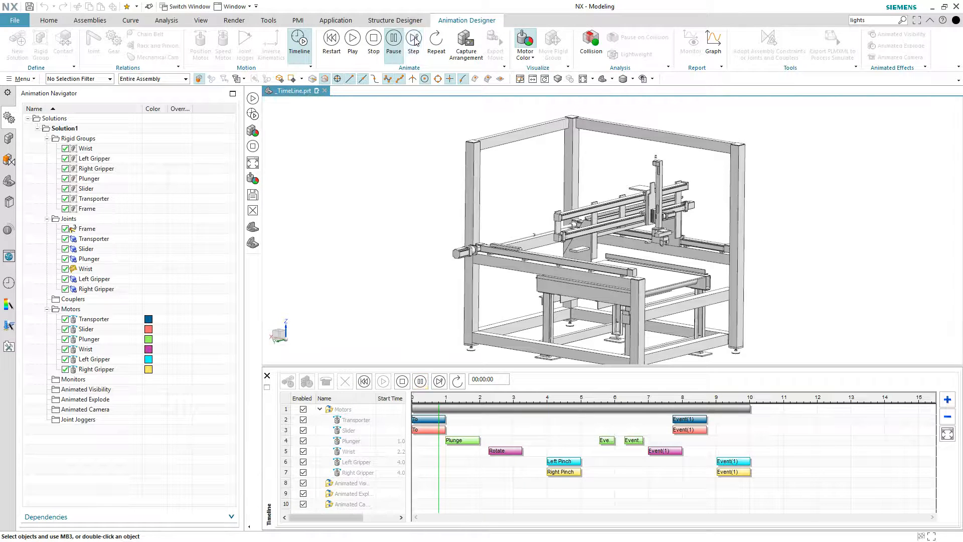
left_click(415, 40)
left_click(415, 40)
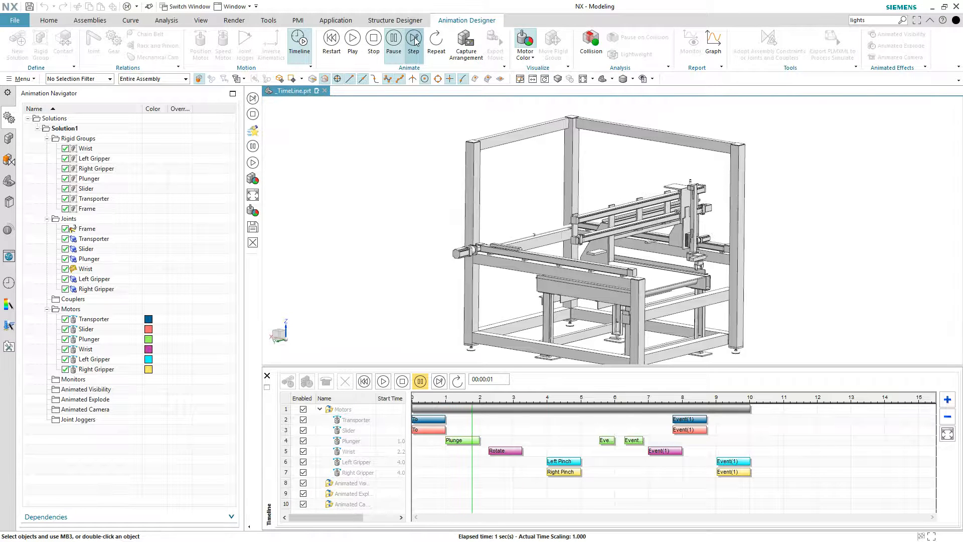
left_click(414, 40)
left_click(414, 40)
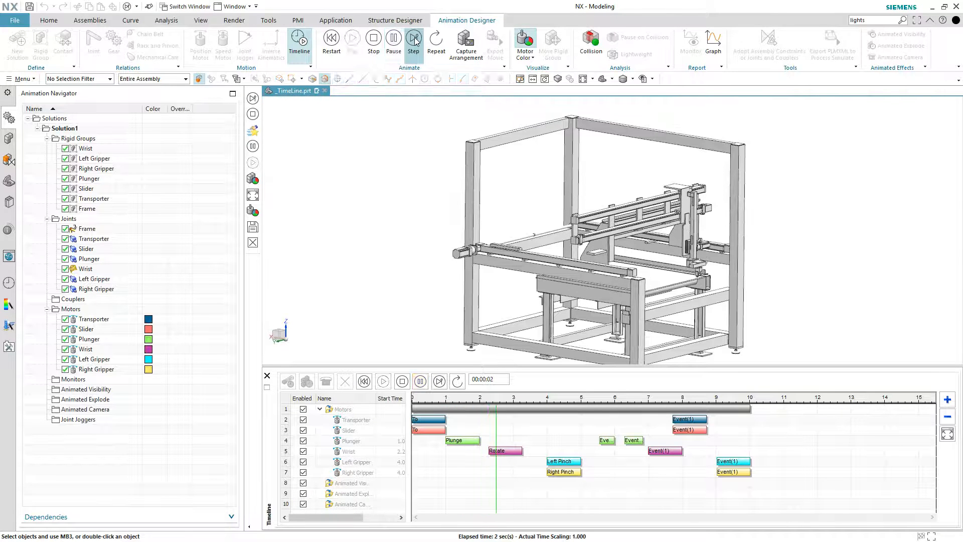